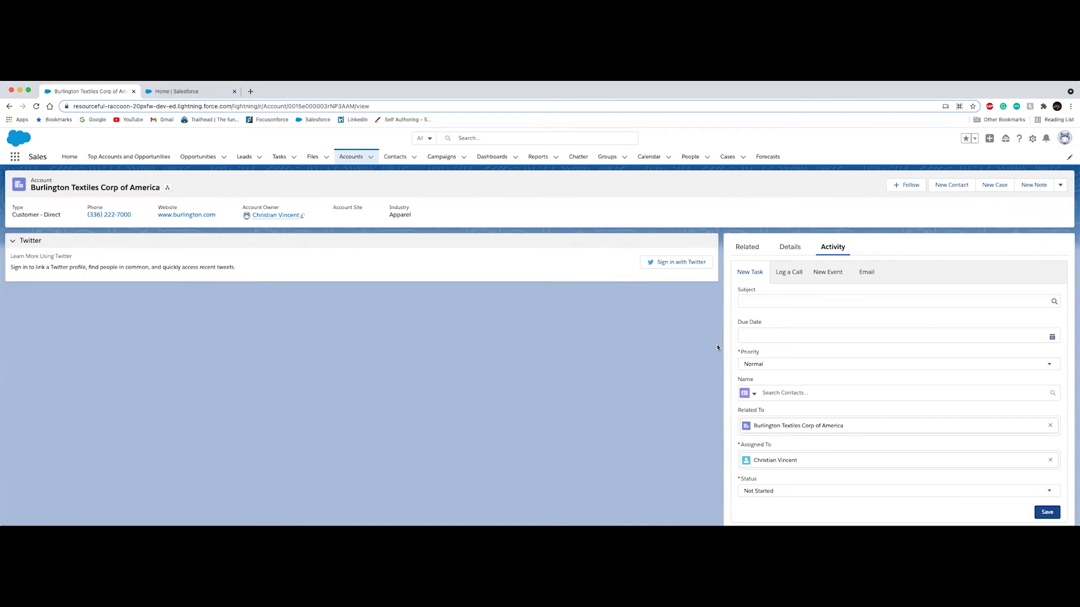
Preview the account's call, event, email and task forms and review the task Status options.
{"action": "left_click", "coordinate": [793, 278]}
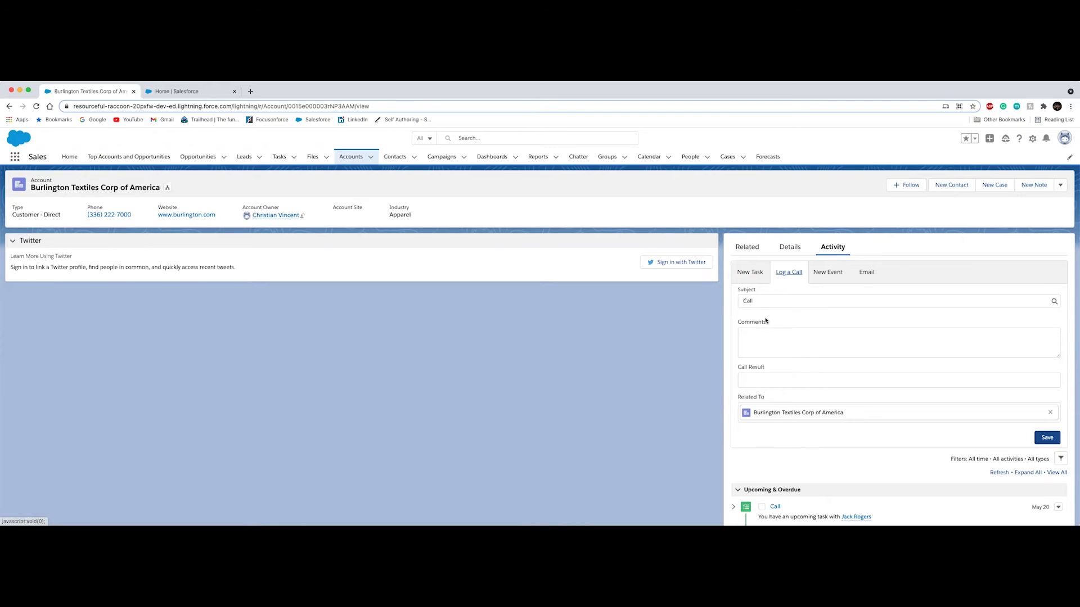
{"action": "left_click", "coordinate": [824, 273]}
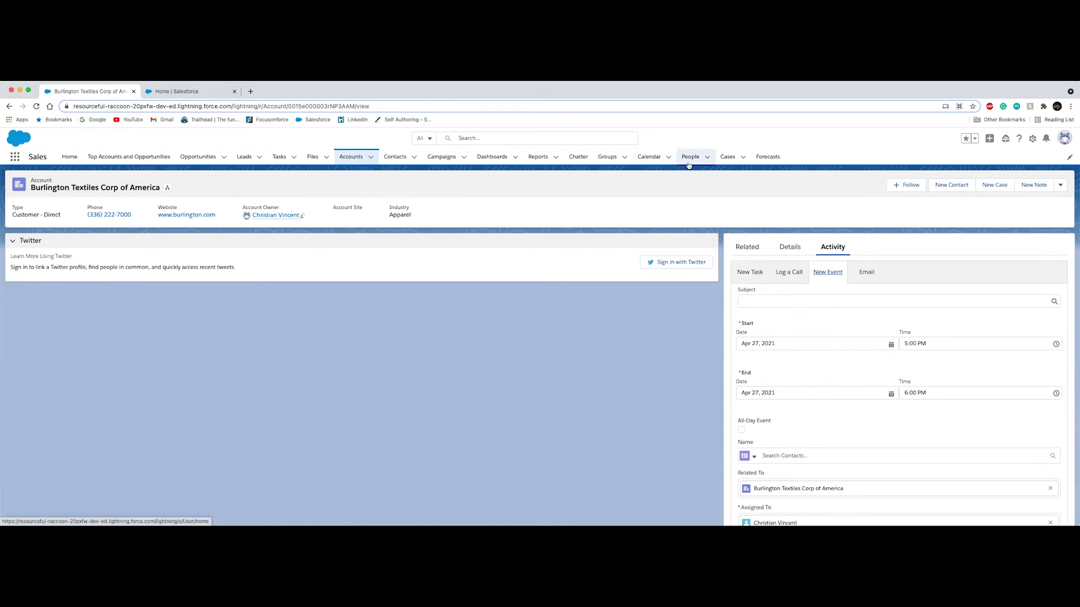
{"action": "left_click", "coordinate": [864, 272]}
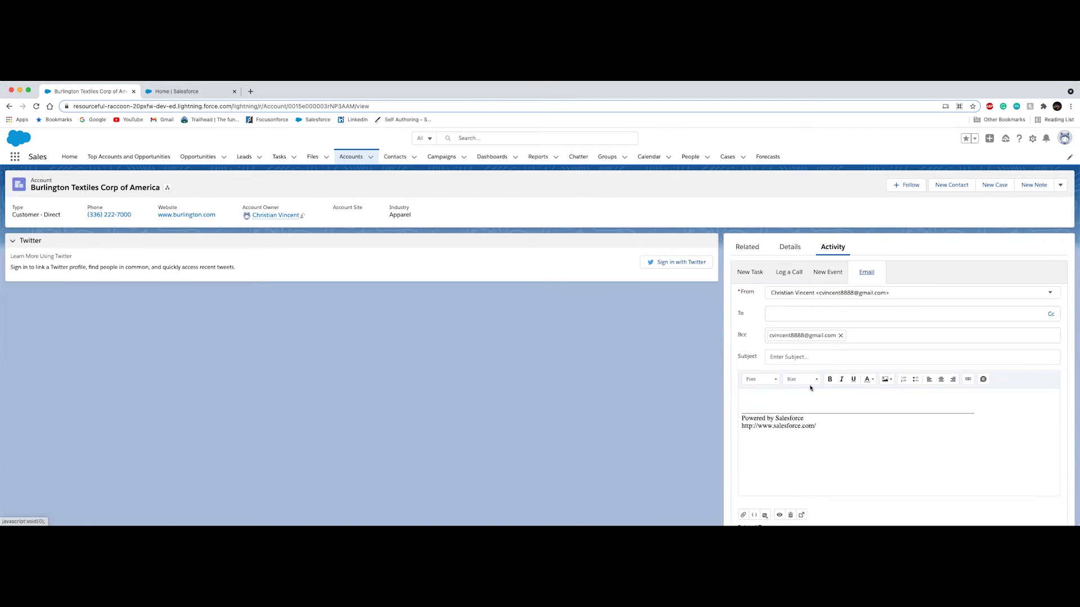
{"action": "left_click", "coordinate": [754, 275]}
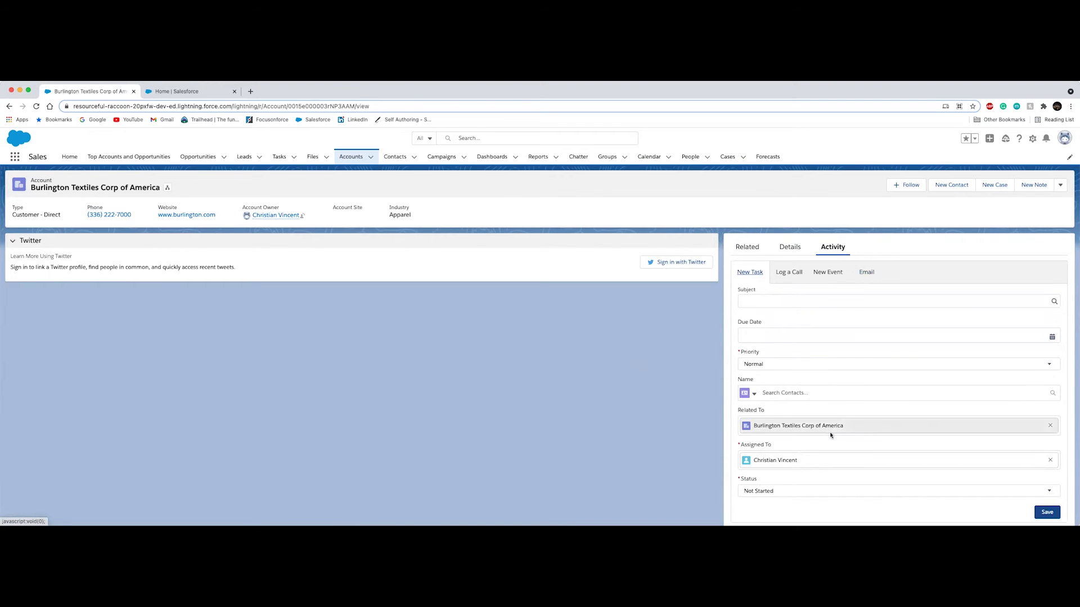
{"action": "left_click", "coordinate": [811, 491]}
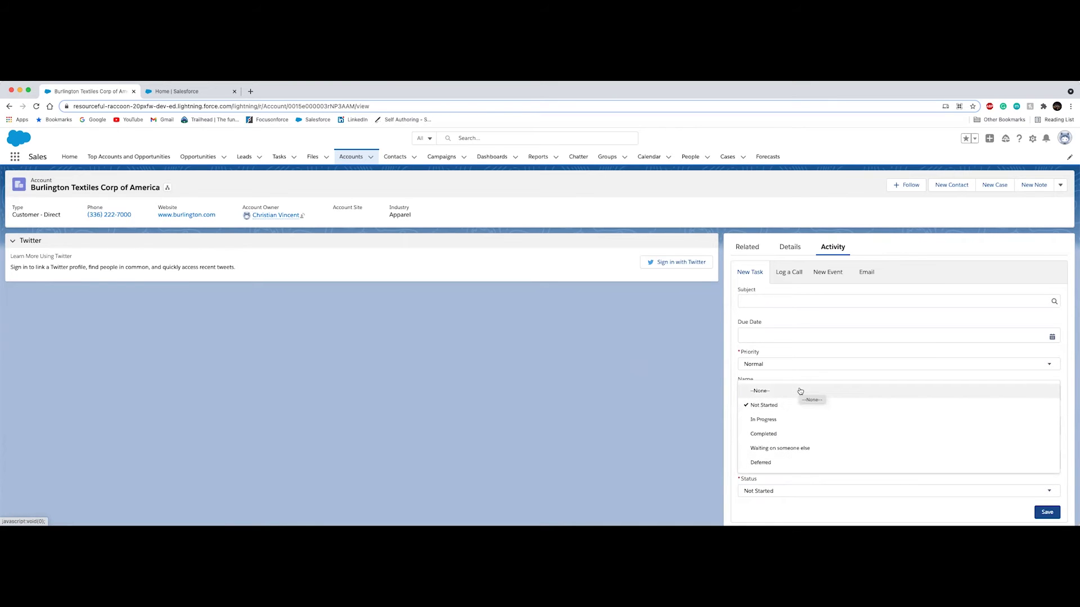
{"action": "left_click", "coordinate": [658, 412]}
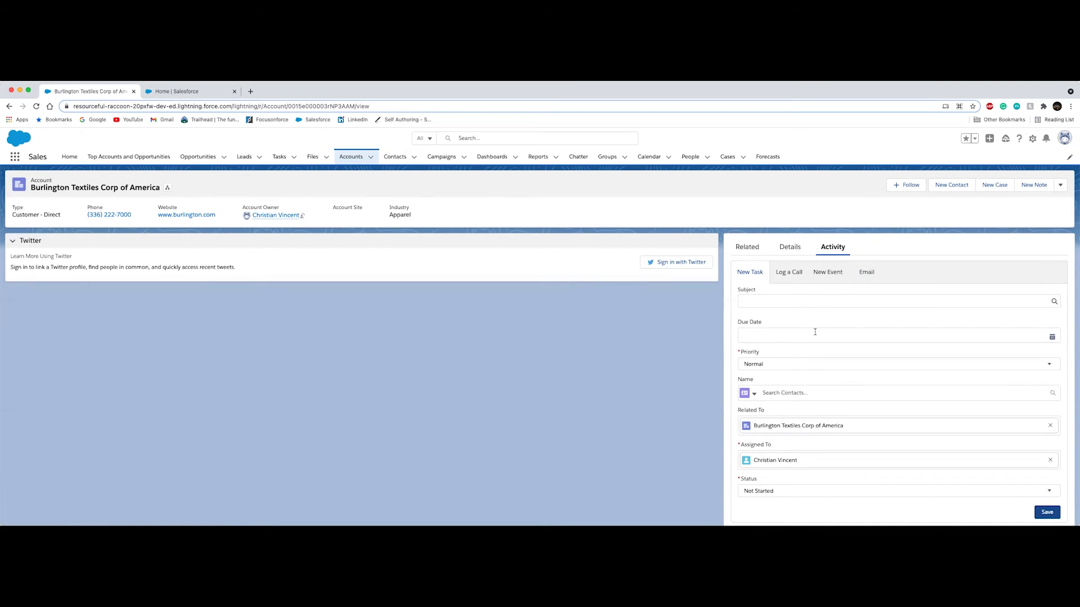
In Object Manager, filter for 'task' and list the Task object's Fields & Relationships.
{"action": "left_click", "coordinate": [1030, 140]}
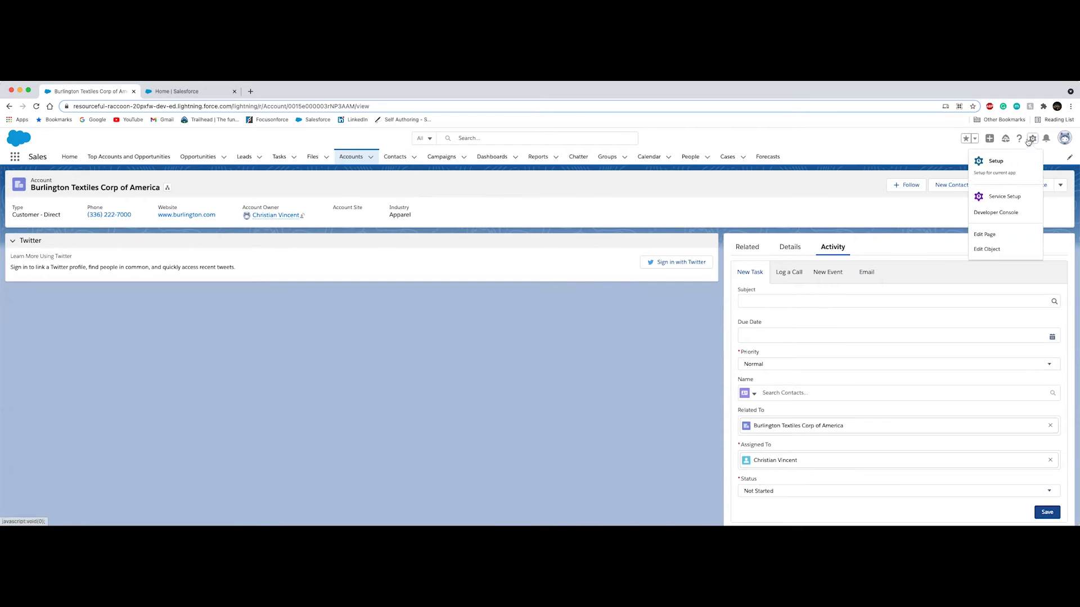
{"action": "left_click", "coordinate": [172, 91]}
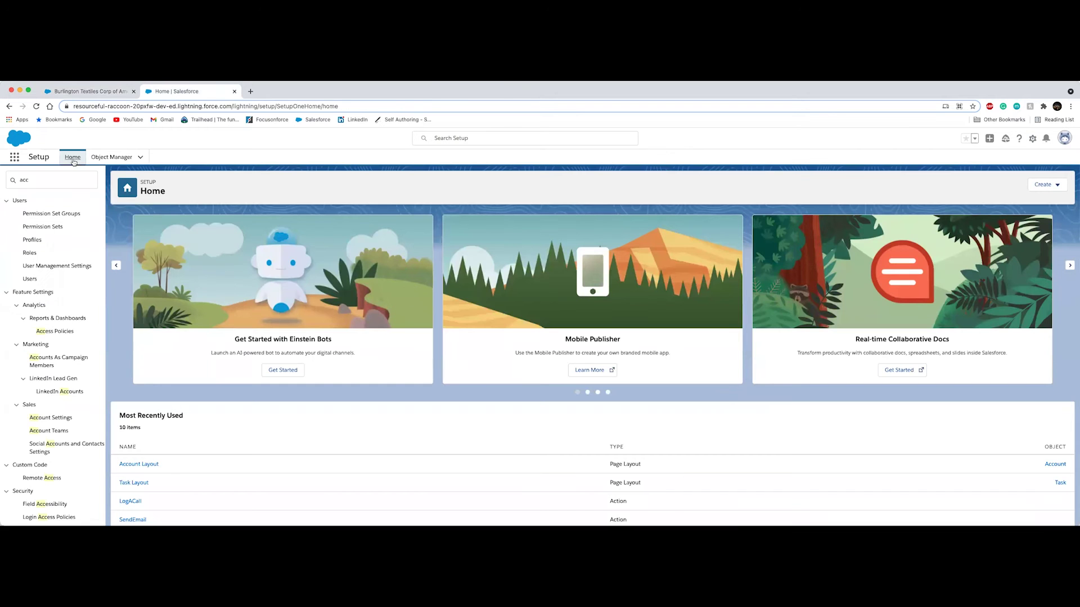
{"action": "left_click", "coordinate": [113, 157]}
{"action": "left_click", "coordinate": [920, 183]}
{"action": "type", "text": "task"}
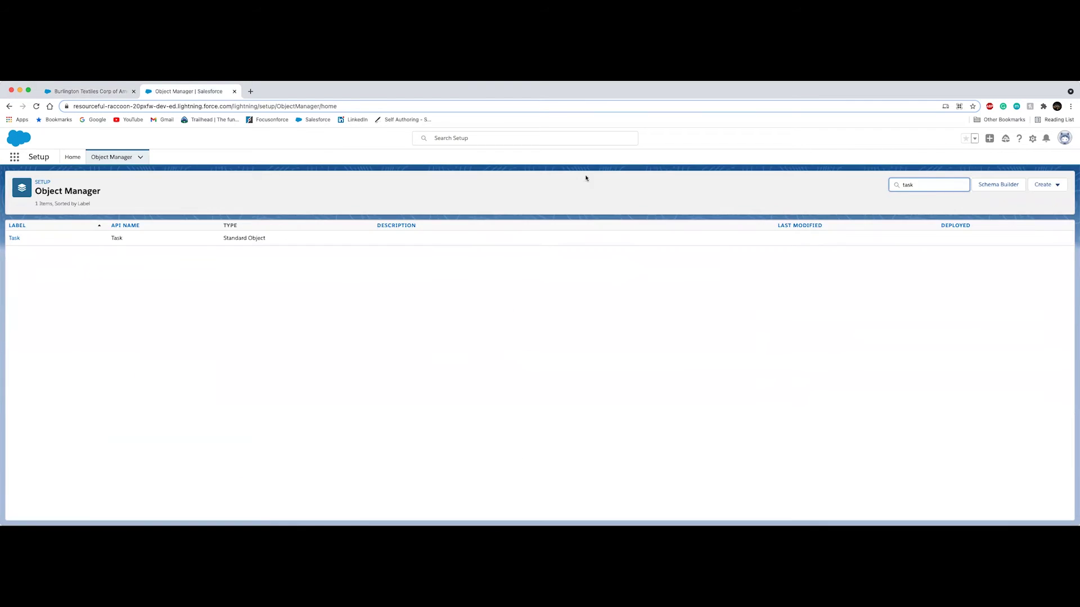
{"action": "left_click", "coordinate": [16, 240]}
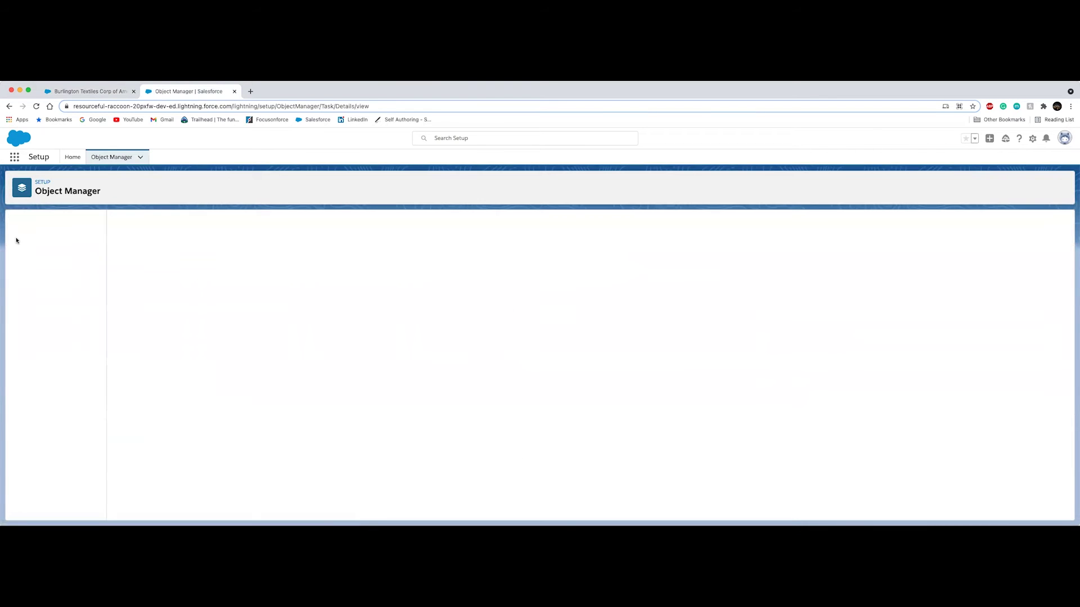
{"action": "left_click", "coordinate": [74, 242]}
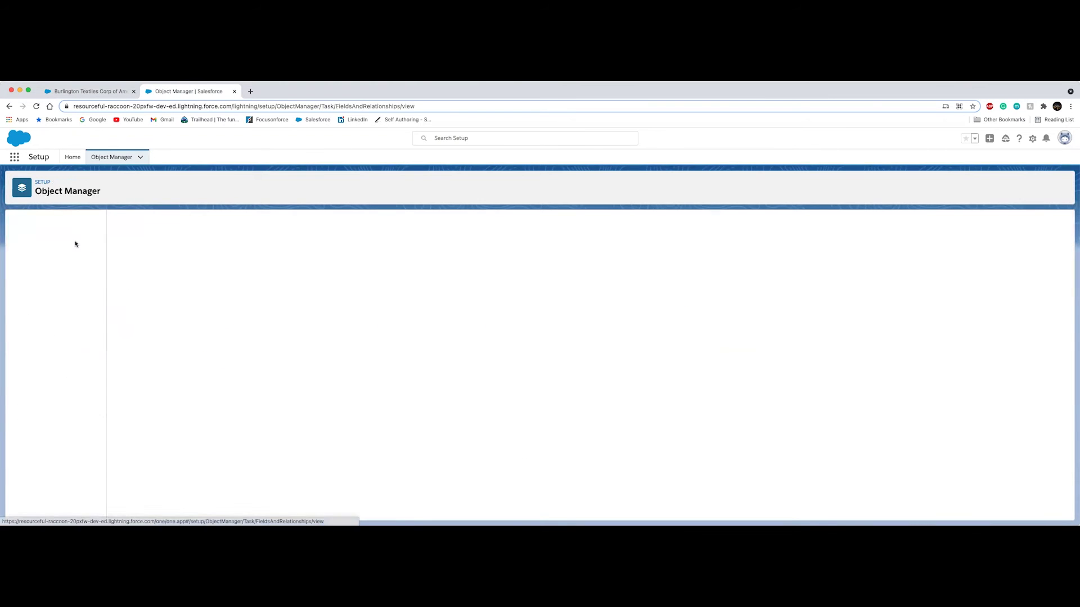
{"action": "scroll", "coordinate": [197, 370], "scroll_direction": "down", "scroll_amount": 3}
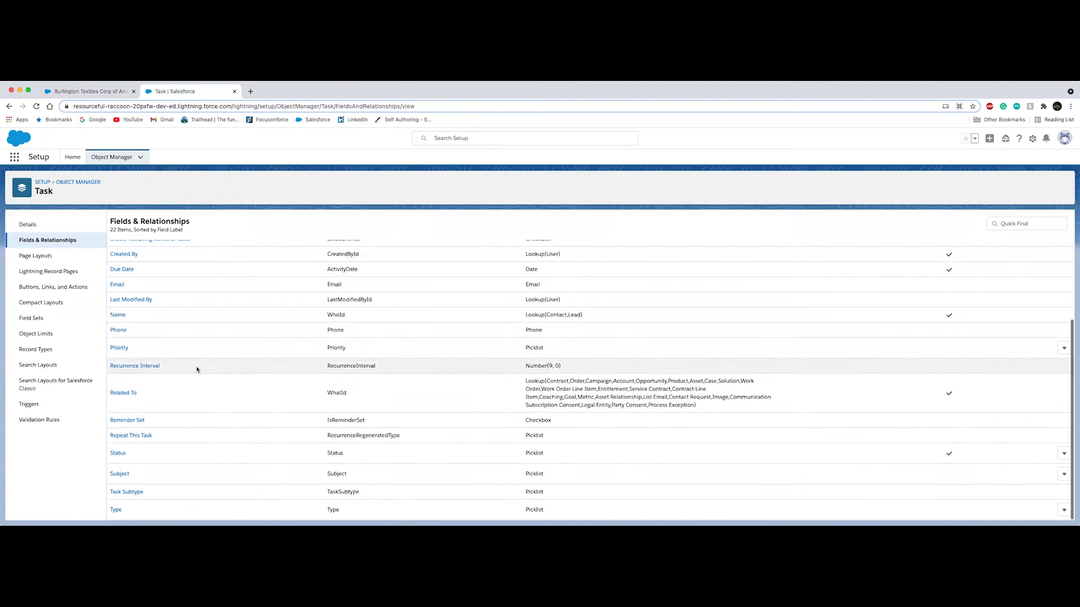
Recheck the task Status options on the account record, then go back to the Task fields list.
{"action": "left_click", "coordinate": [90, 91]}
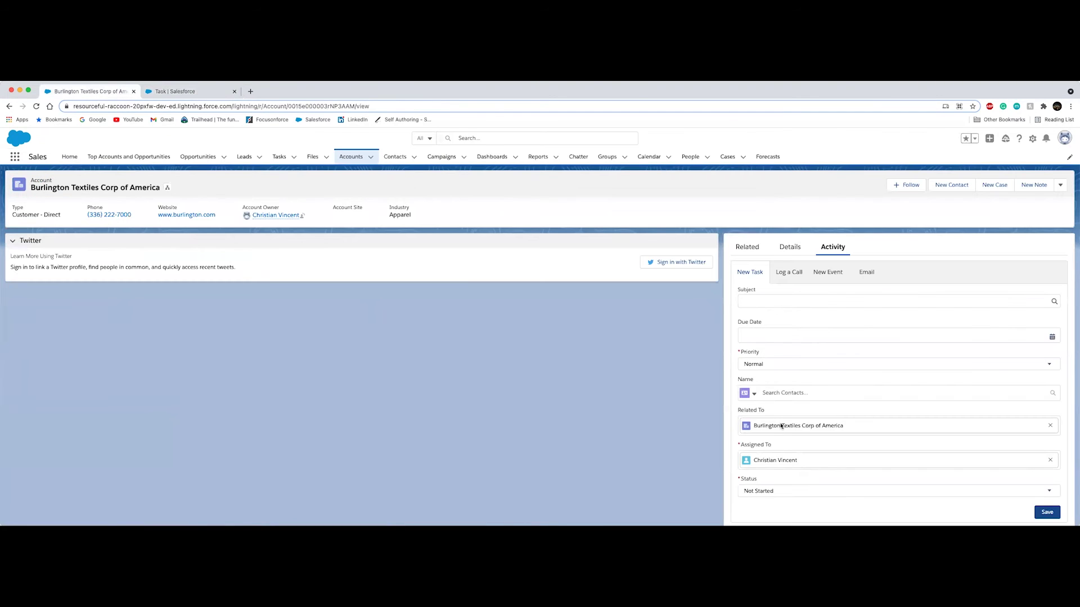
{"action": "left_click", "coordinate": [756, 492]}
{"action": "left_click", "coordinate": [754, 492]}
{"action": "left_click", "coordinate": [188, 91]}
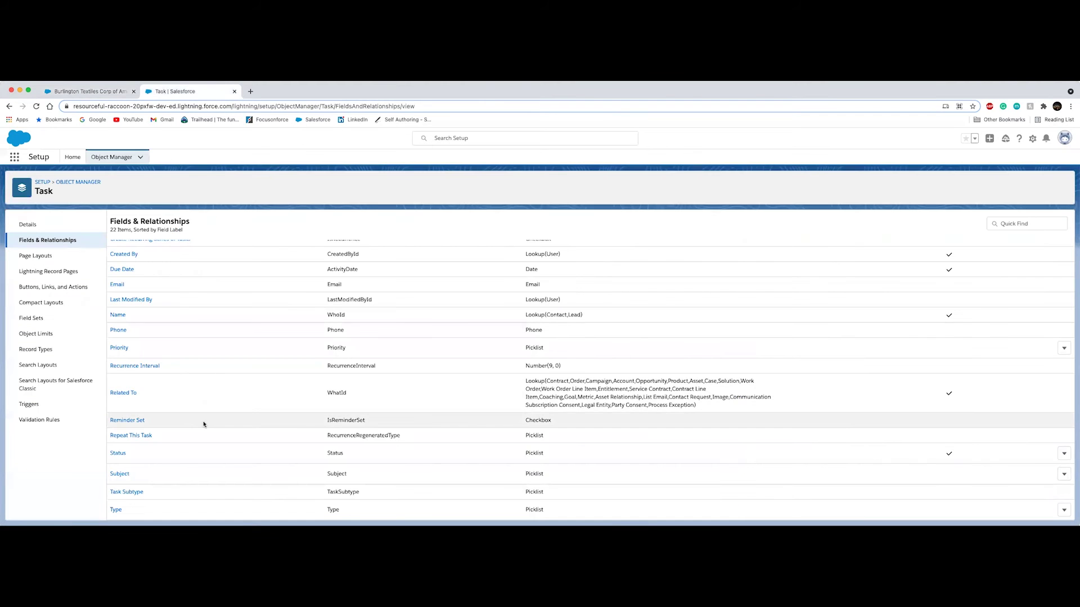
Open the Status field and save a new picklist value, 'Contract Received'.
{"action": "left_click", "coordinate": [118, 454]}
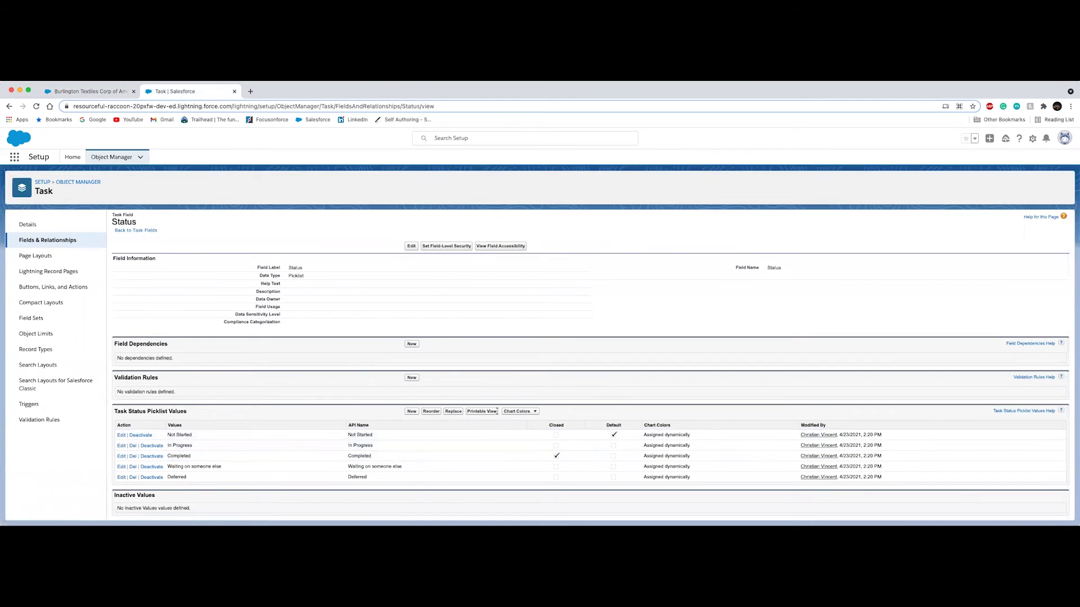
{"action": "left_click", "coordinate": [411, 411]}
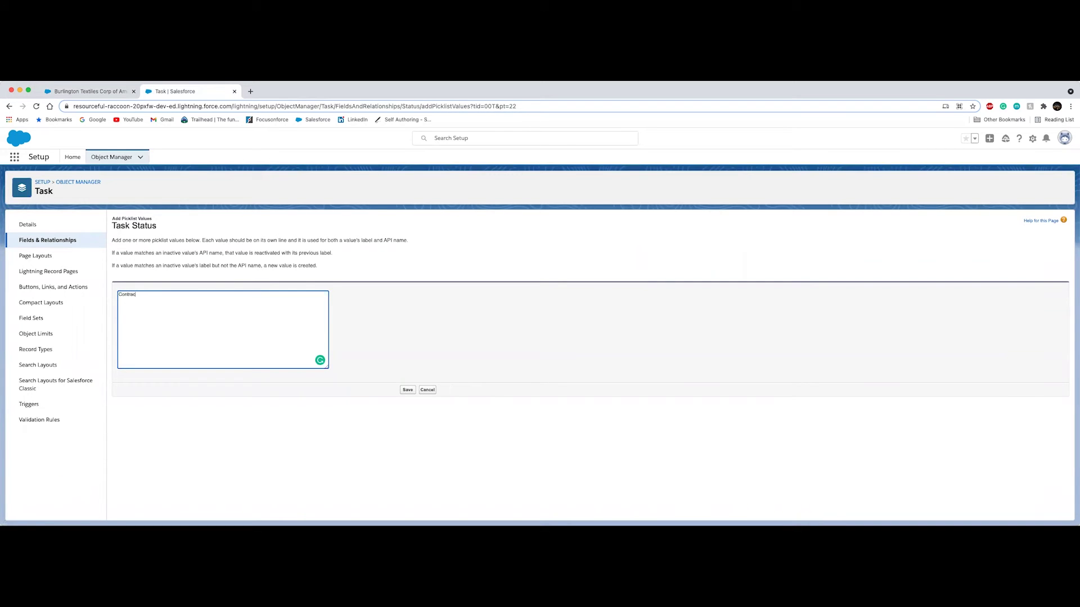
{"action": "type", "text": "Contract Received"}
{"action": "left_click", "coordinate": [404, 392]}
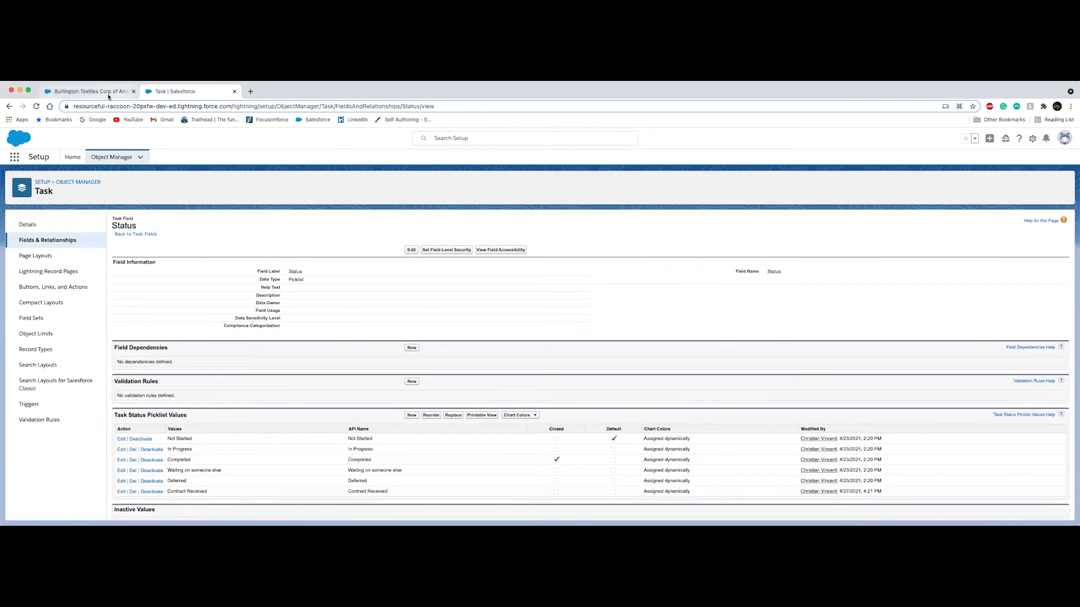
Reload the account and confirm Contract Received now appears among the New Task Status options.
{"action": "left_click", "coordinate": [90, 91]}
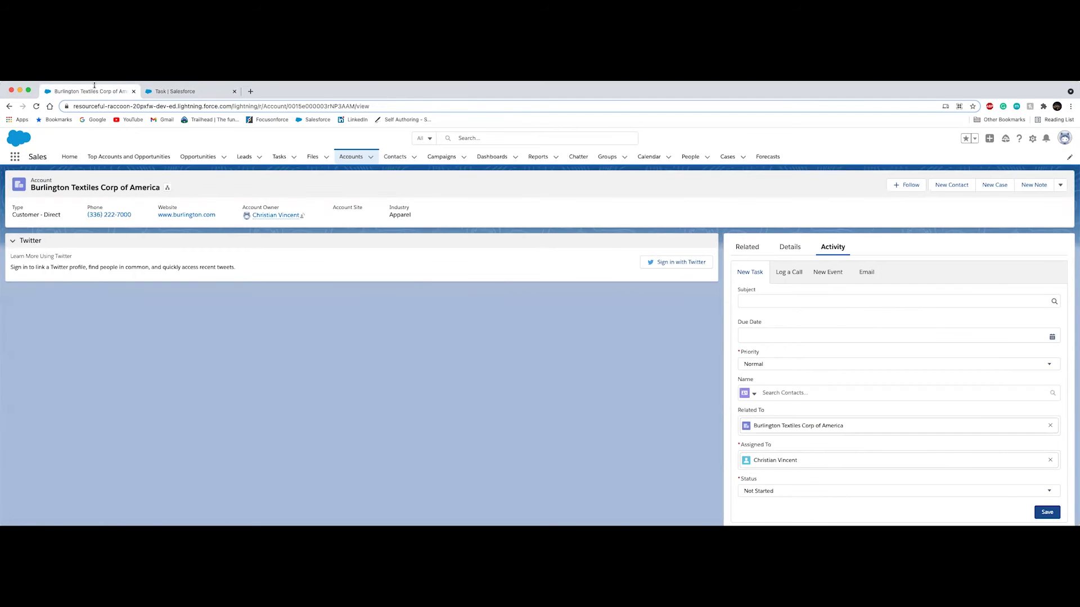
{"action": "left_click", "coordinate": [37, 106]}
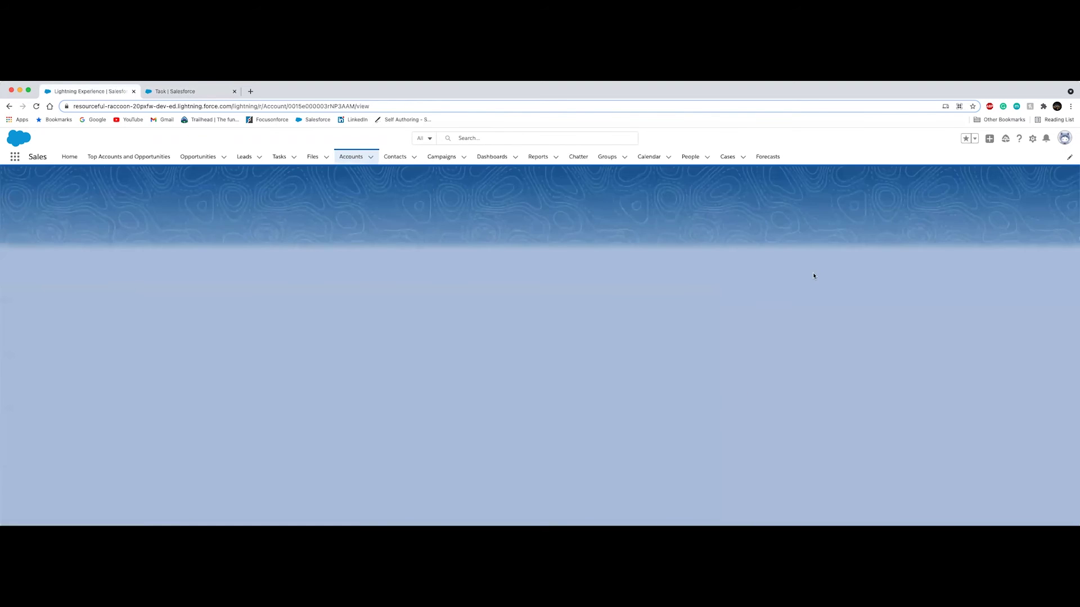
{"action": "left_click", "coordinate": [825, 250]}
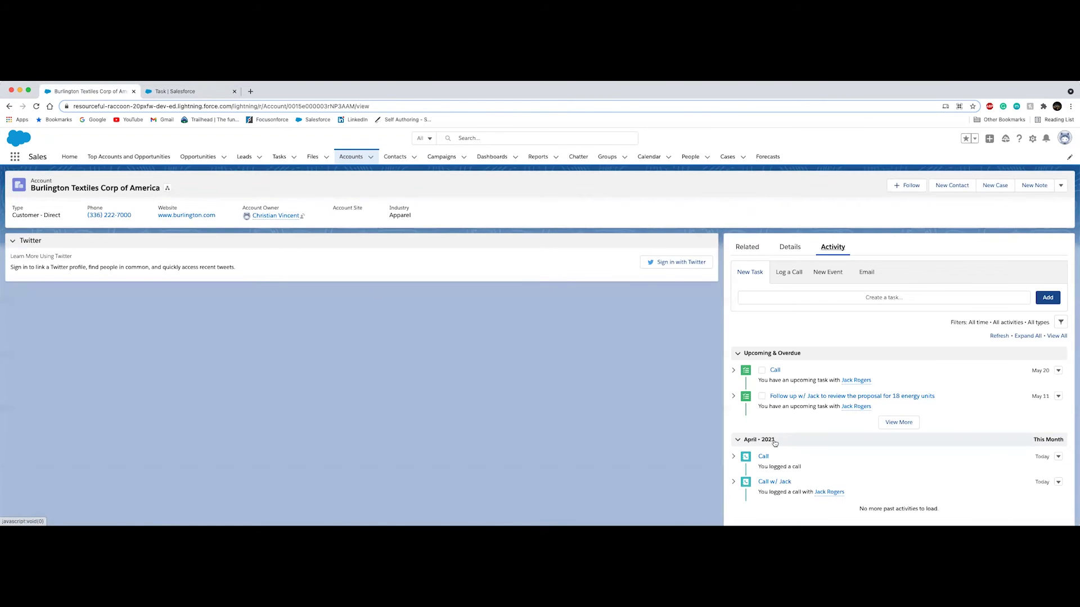
{"action": "left_click", "coordinate": [790, 295]}
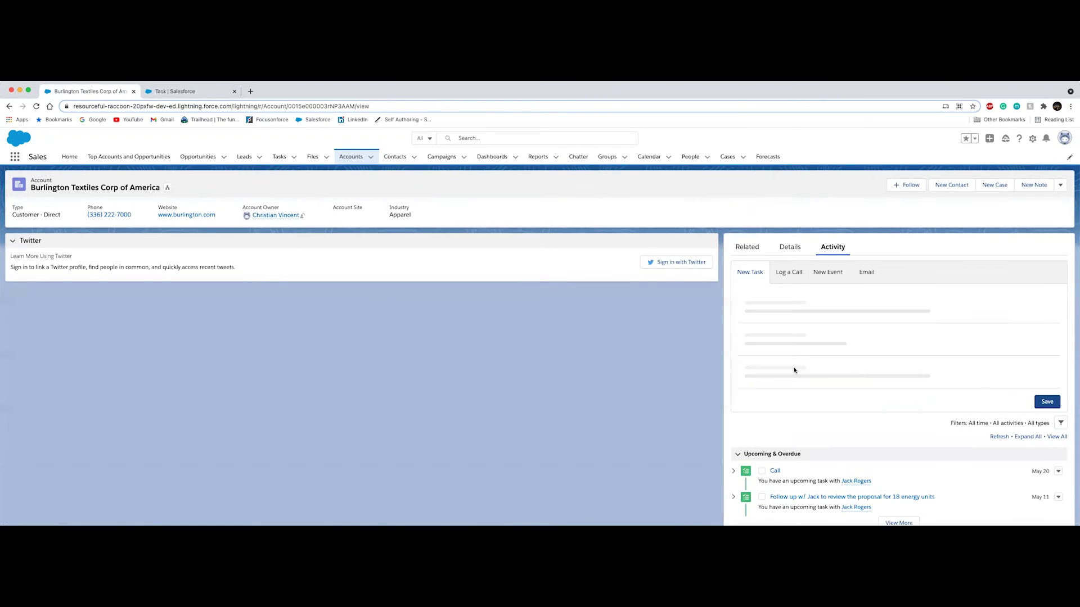
{"action": "left_click", "coordinate": [785, 492]}
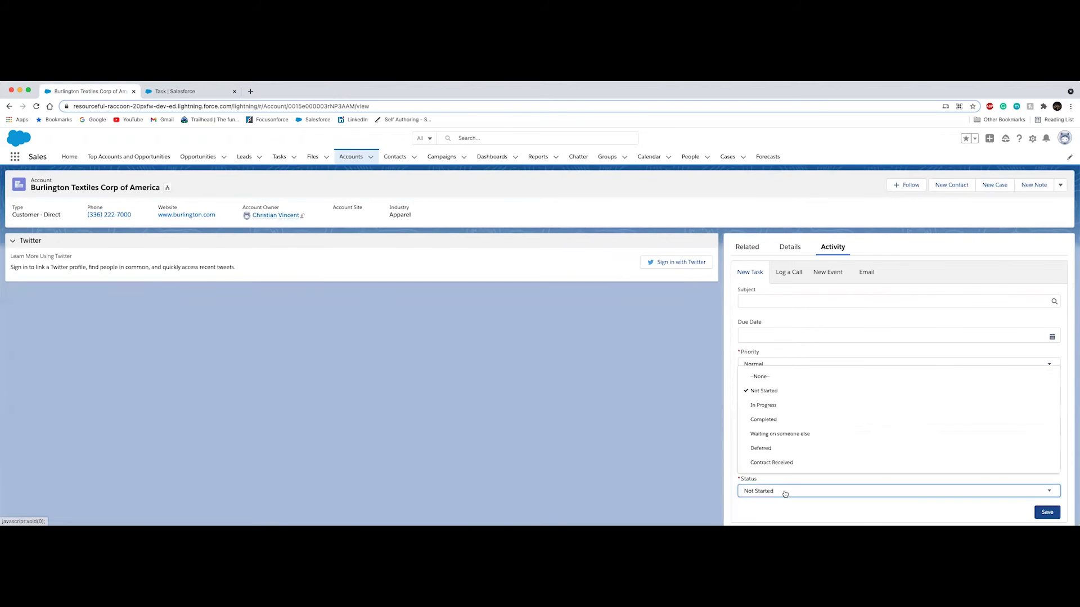
{"action": "left_click", "coordinate": [209, 91]}
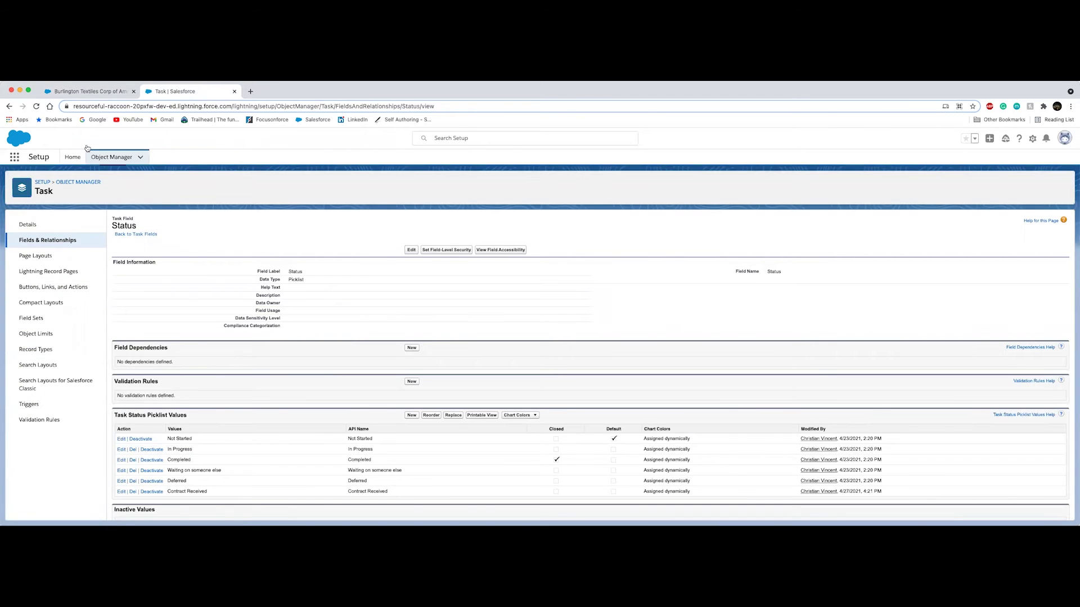
Look over the Burlington Textiles account, then go back to the Task setup page.
{"action": "left_click", "coordinate": [98, 93]}
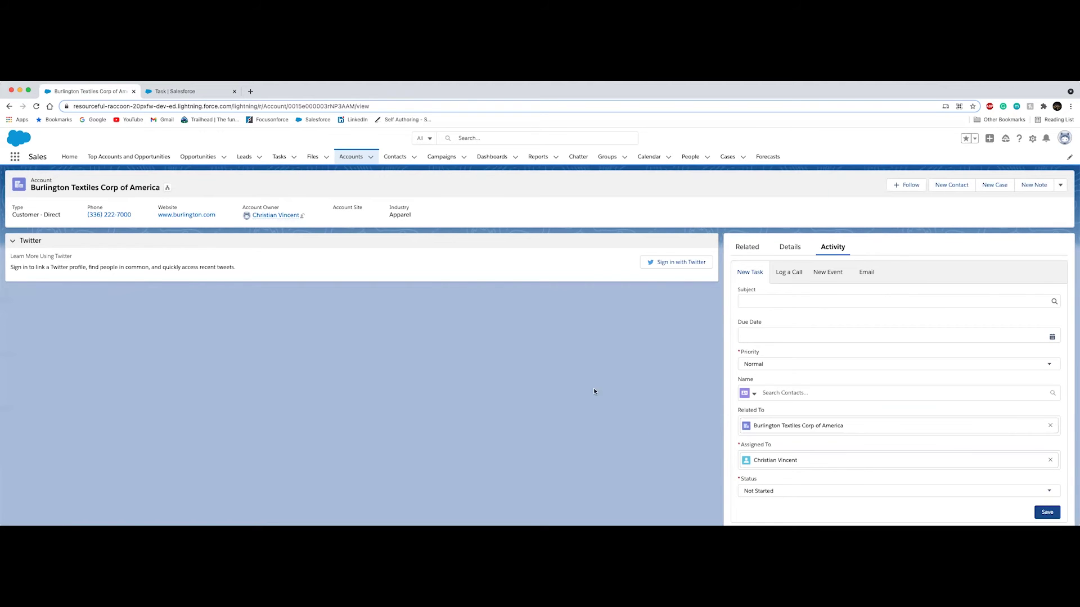
{"action": "left_click", "coordinate": [1032, 139]}
{"action": "left_click", "coordinate": [175, 91]}
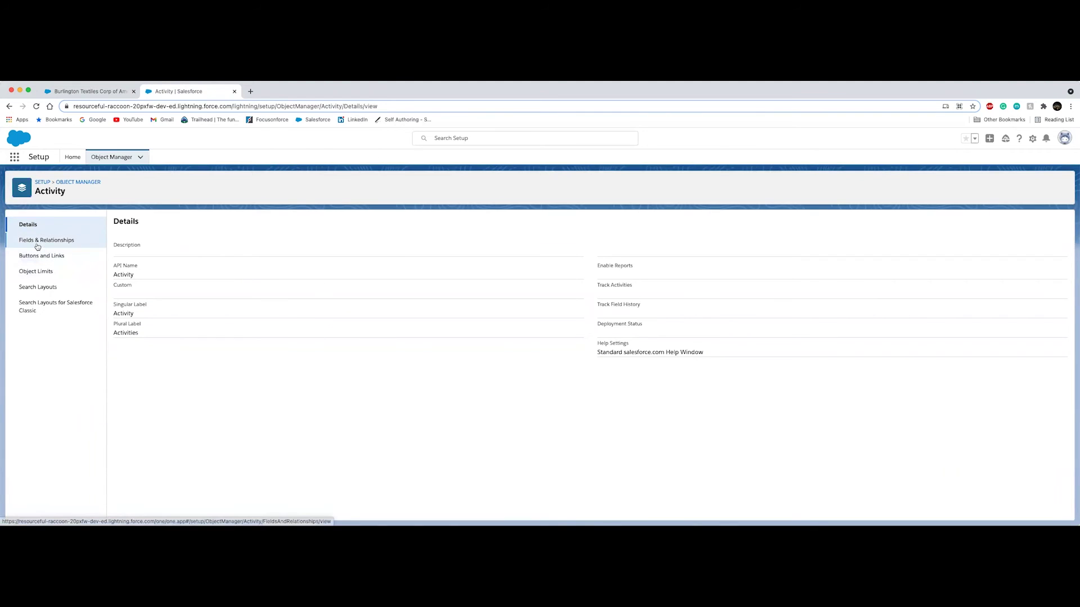
Add a Currency field labelled 'Contract Amount' to Activity, keeping default security and both layouts.
{"action": "left_click", "coordinate": [41, 245]}
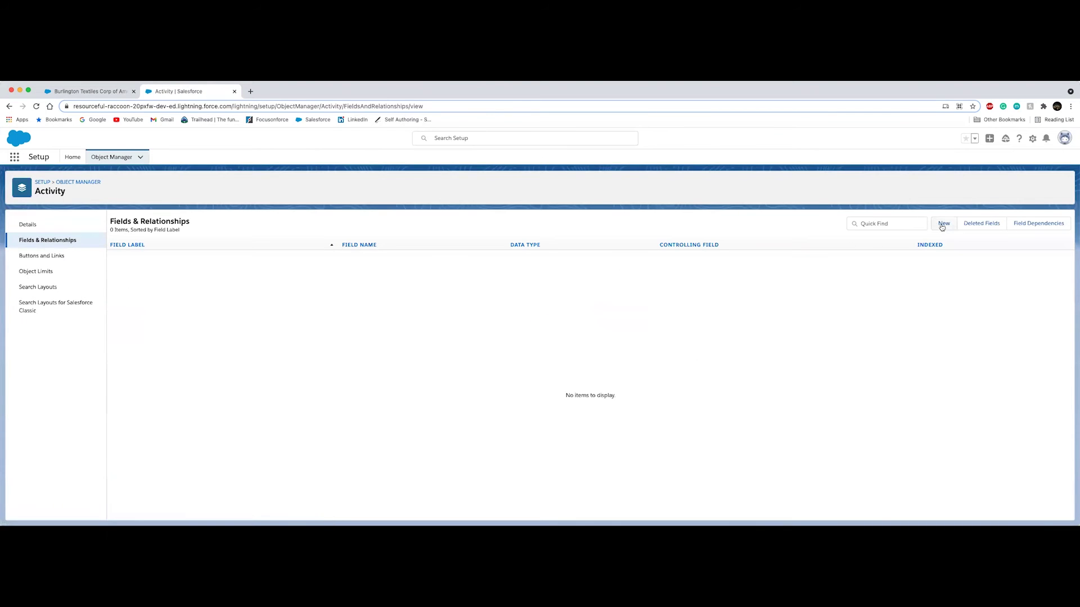
{"action": "left_click", "coordinate": [944, 224]}
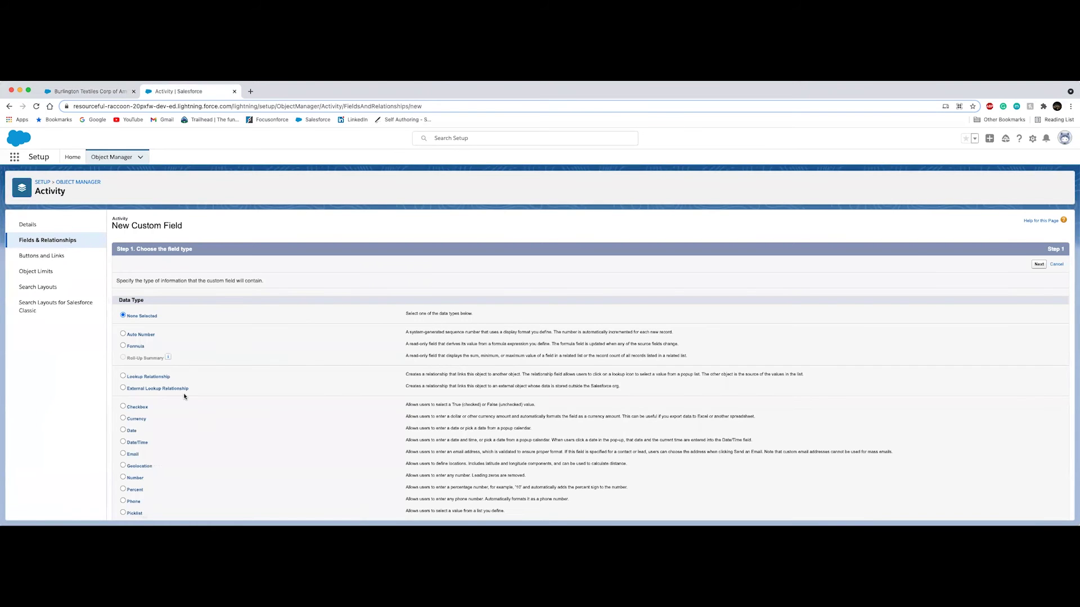
{"action": "left_click", "coordinate": [132, 420]}
{"action": "scroll", "coordinate": [301, 433], "scroll_direction": "down", "scroll_amount": 3}
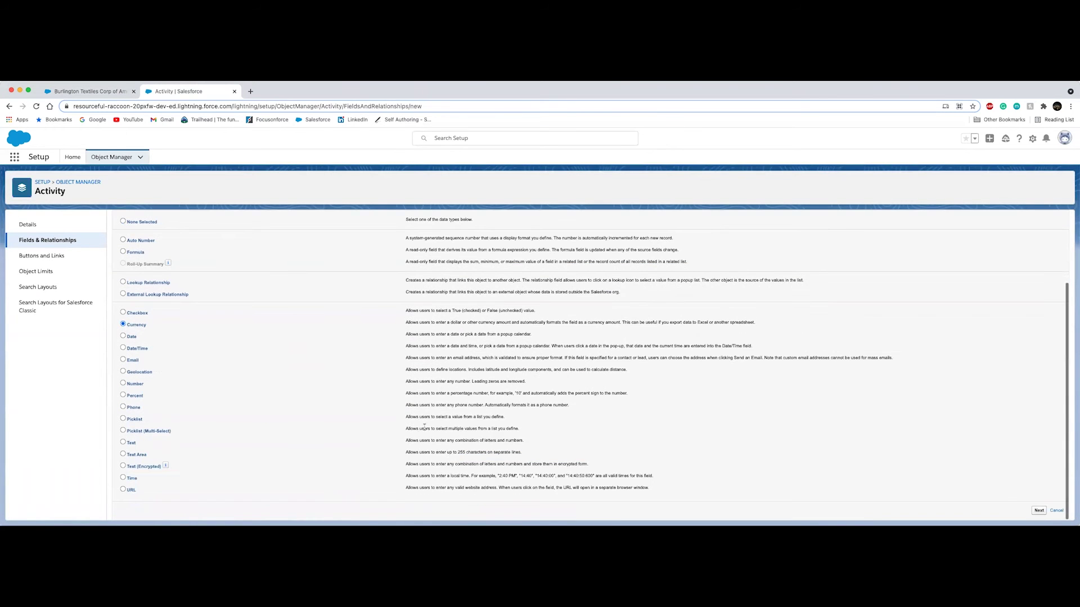
{"action": "left_click", "coordinate": [1037, 510]}
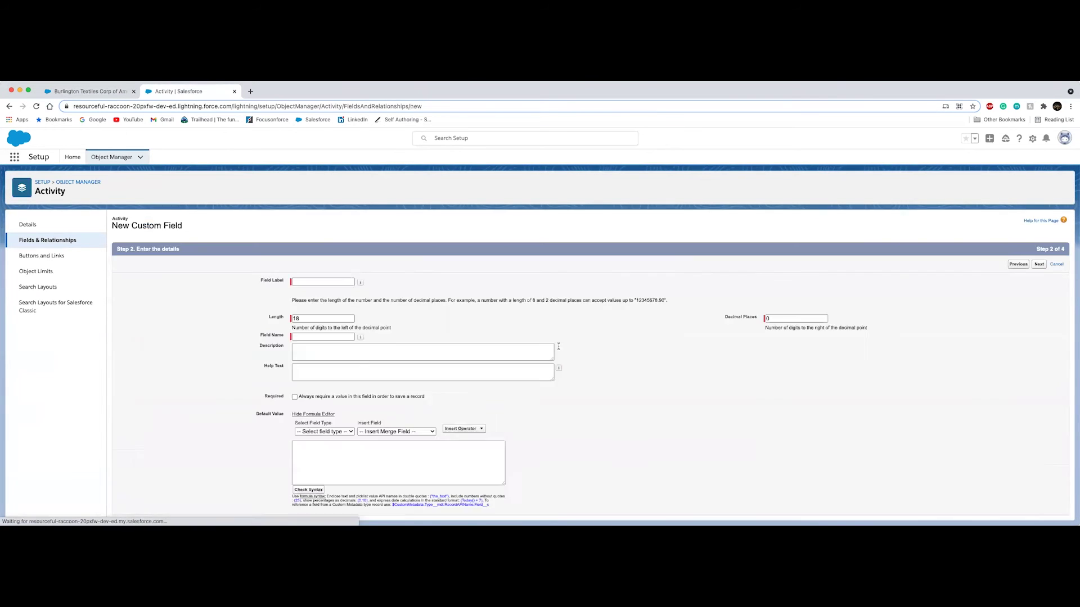
{"action": "type", "text": "Contract Amount"}
{"action": "left_click", "coordinate": [230, 321]}
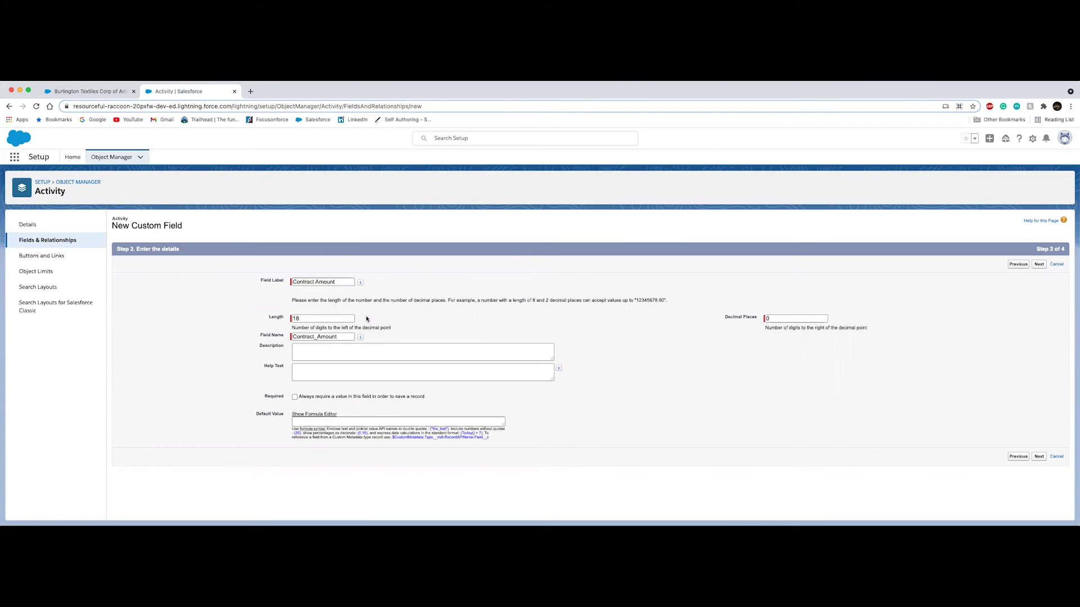
{"action": "left_click", "coordinate": [1037, 266]}
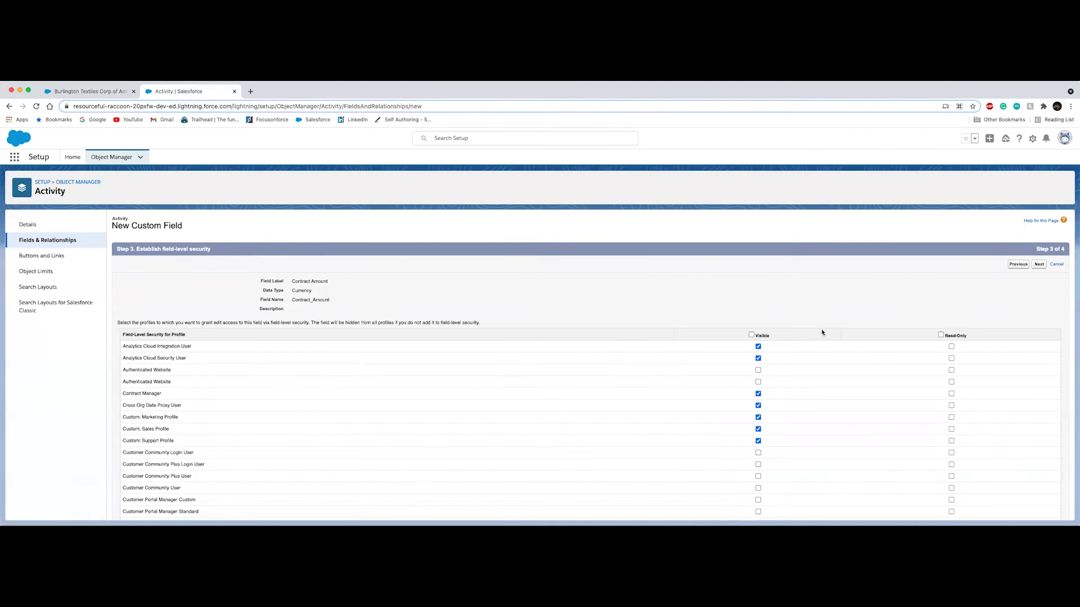
{"action": "left_click", "coordinate": [1038, 265]}
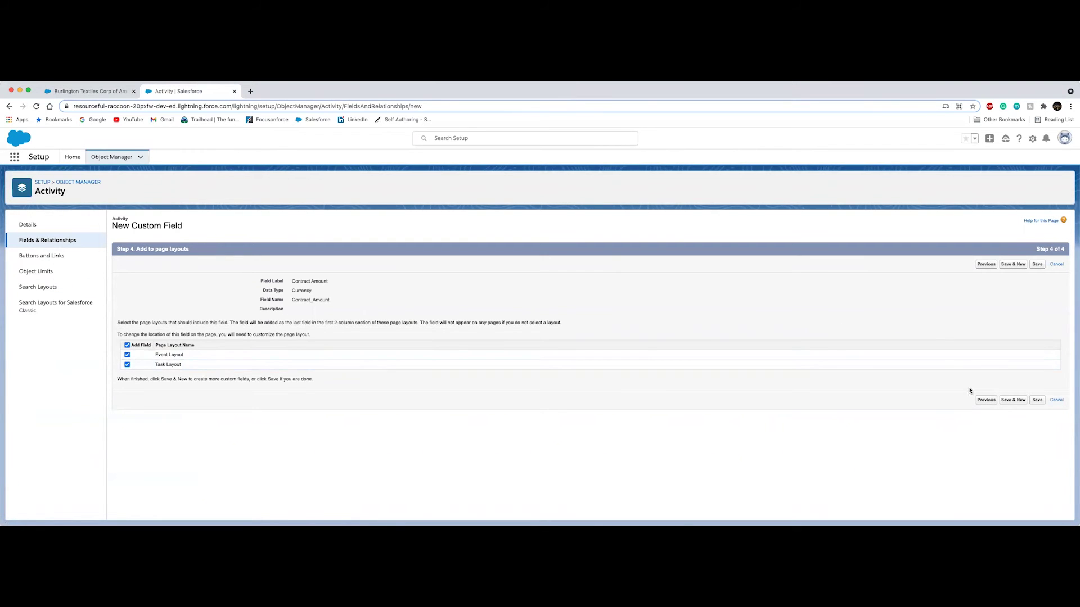
{"action": "left_click", "coordinate": [1038, 400]}
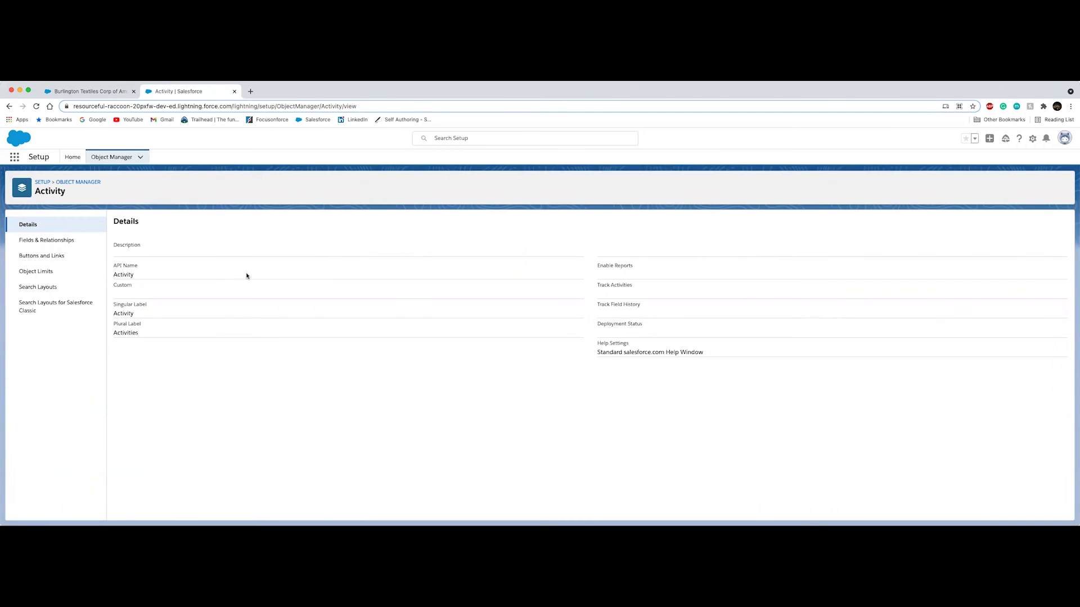
Search Setup Quick Find for 'globa' and open the Global Actions page.
{"action": "left_click", "coordinate": [73, 158]}
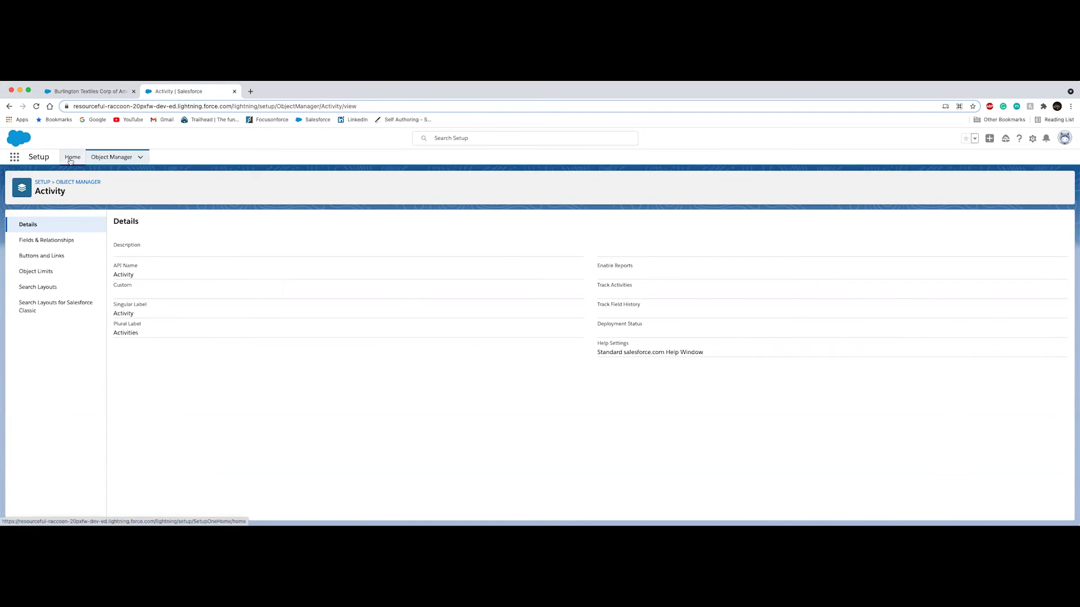
{"action": "type", "text": "accg"}
{"action": "type", "text": "lobab"}
{"action": "key", "text": "BackSpace"}
{"action": "left_click", "coordinate": [77, 222]}
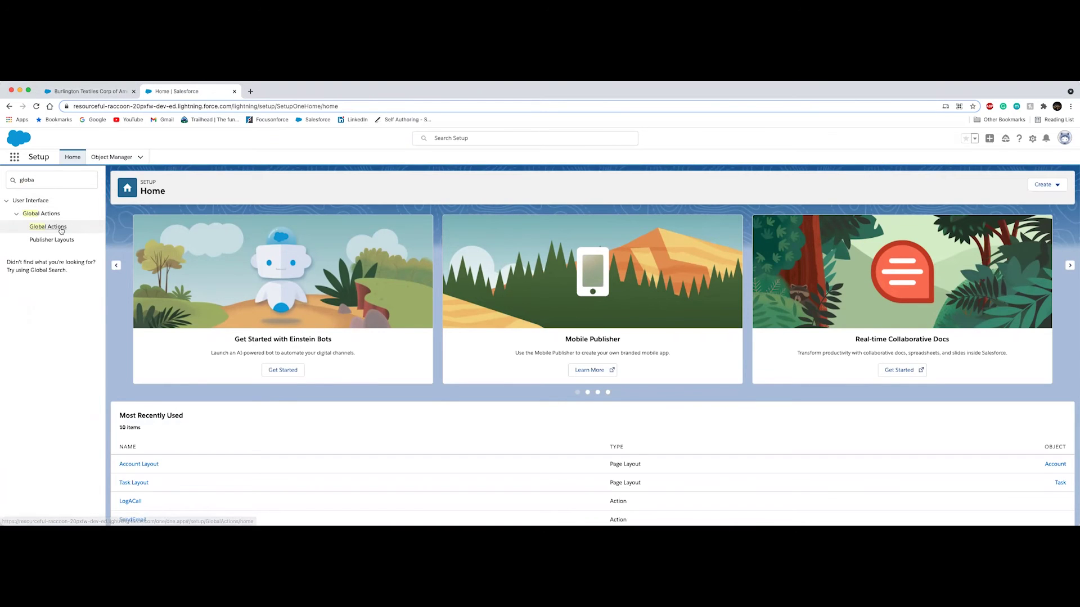
{"action": "left_click", "coordinate": [80, 92]}
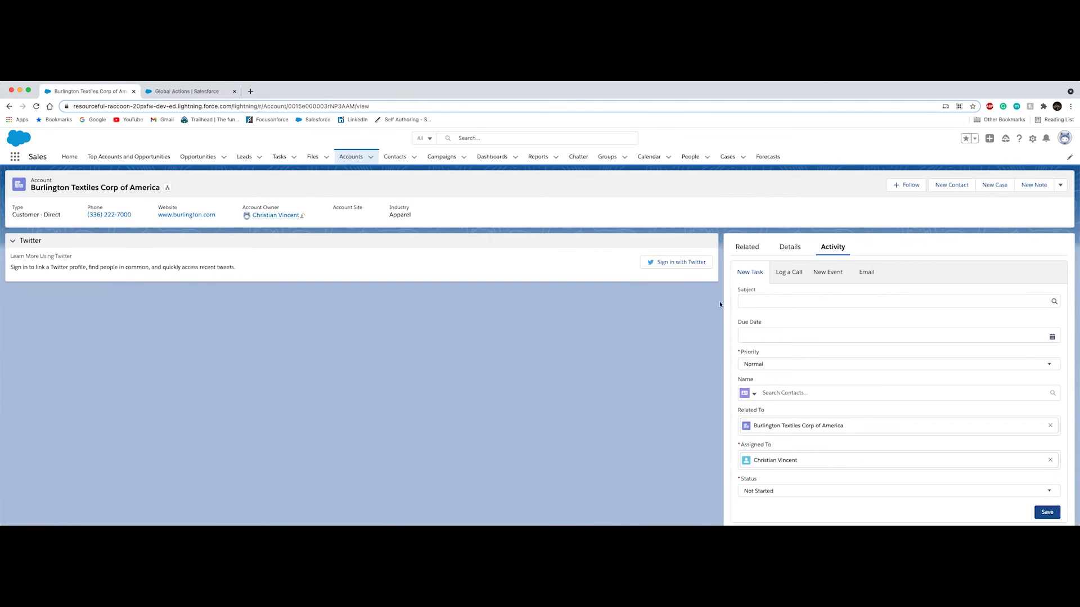
{"action": "left_click", "coordinate": [188, 91]}
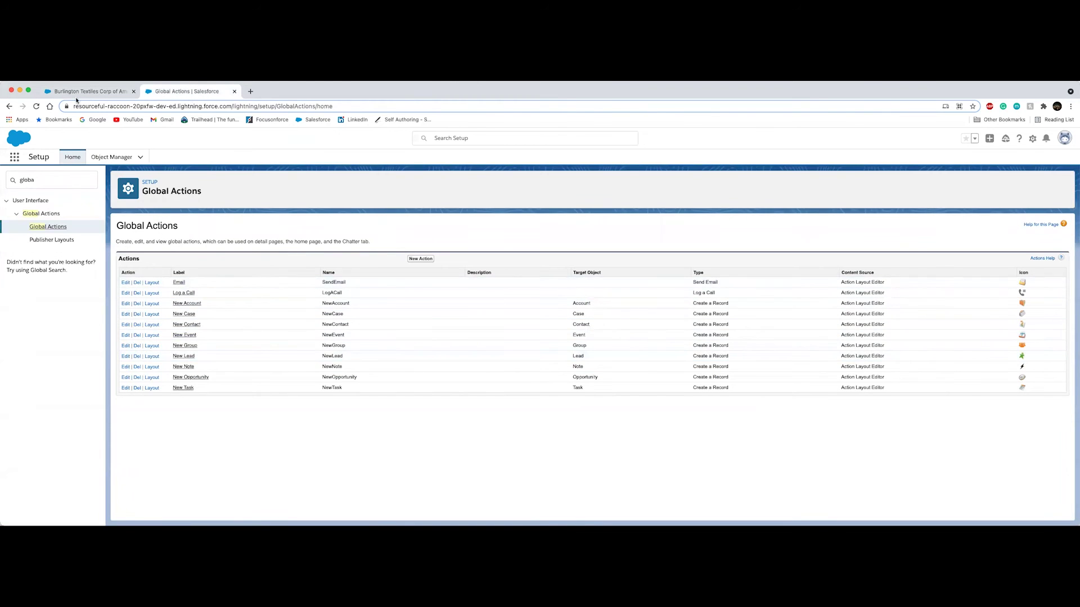
Drag Contract Amount below Status in the New Task action layout and save it.
{"action": "left_click", "coordinate": [153, 388]}
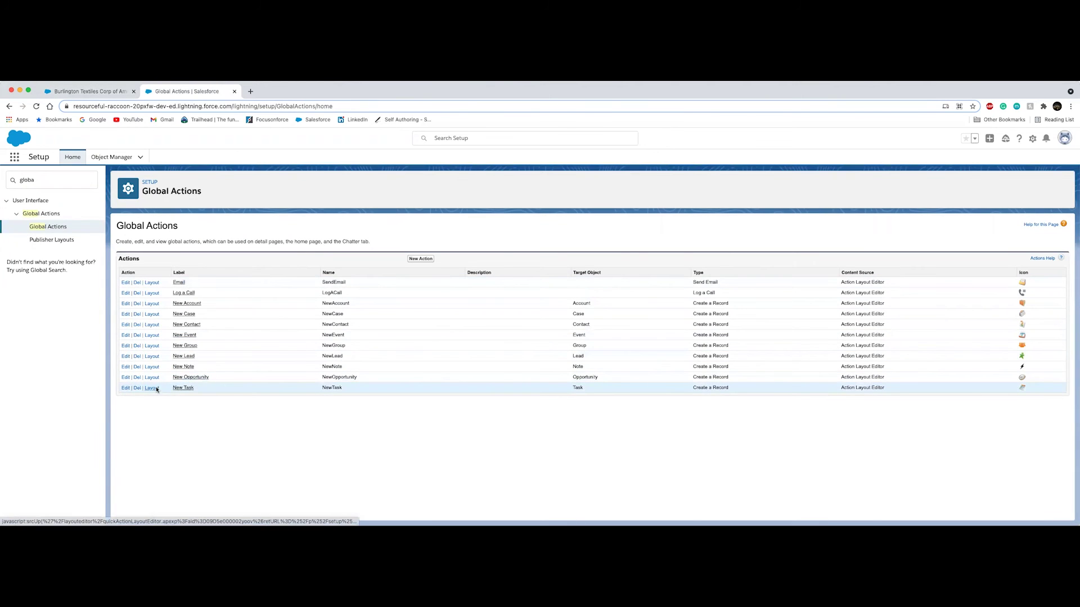
{"action": "left_click", "coordinate": [109, 93]}
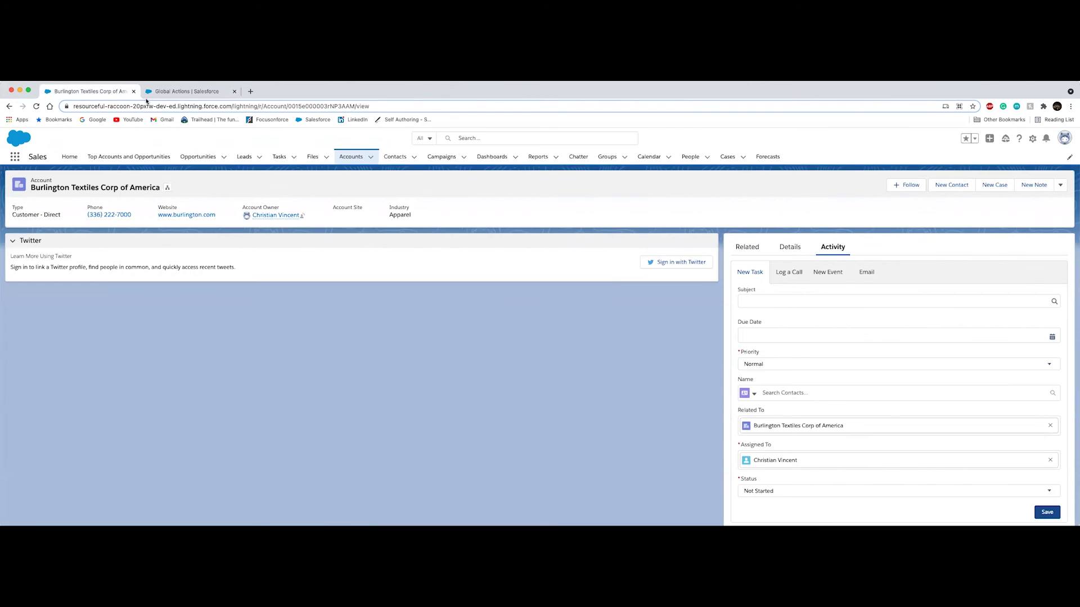
{"action": "left_click", "coordinate": [175, 94]}
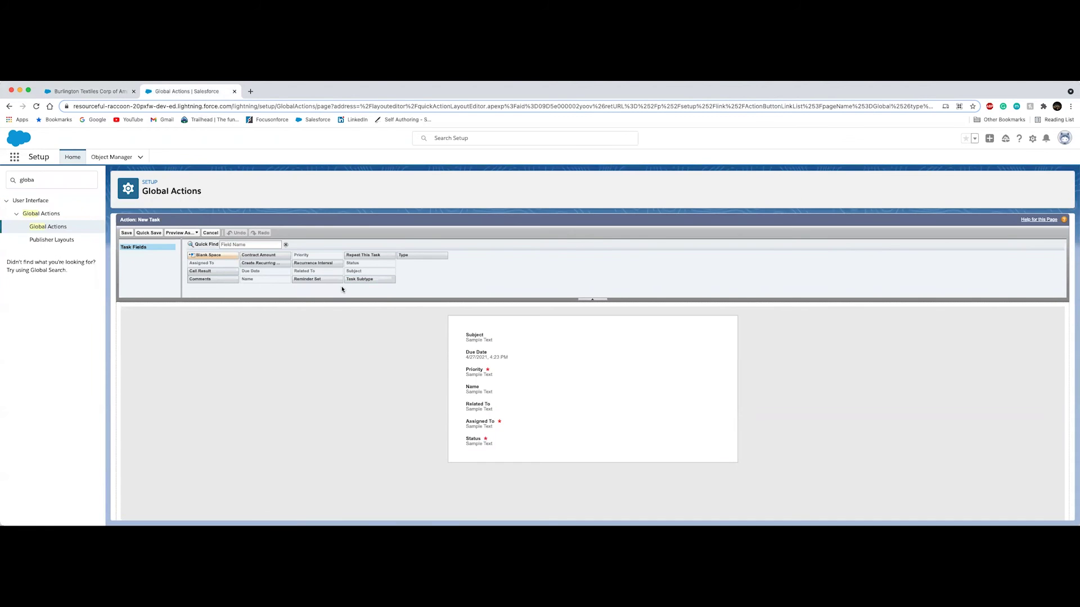
{"action": "left_click_drag", "start_coordinate": [262, 256], "coordinate": [475, 453]}
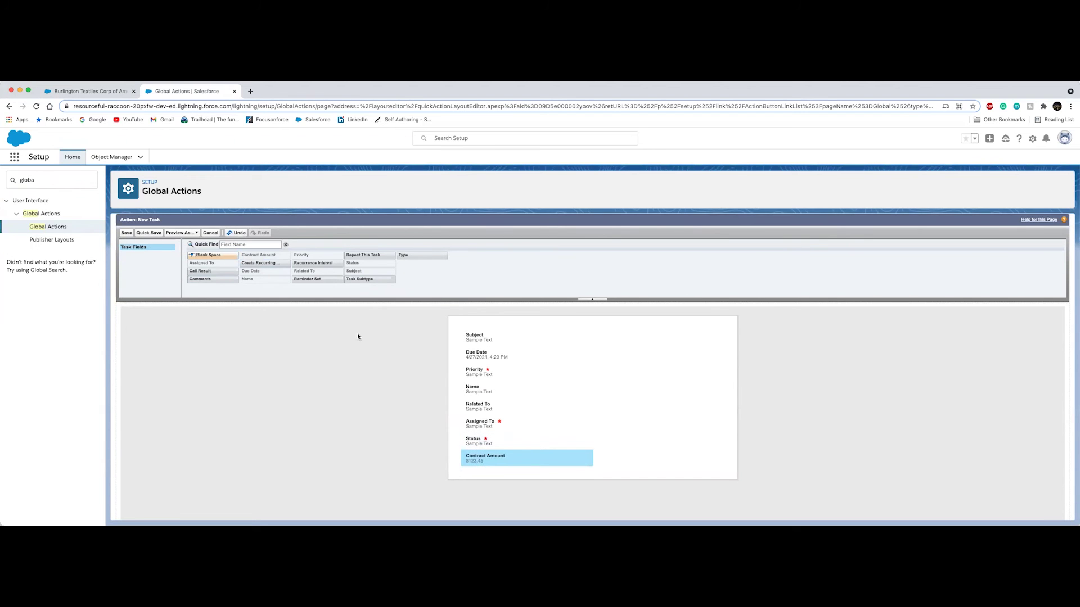
{"action": "left_click", "coordinate": [126, 233]}
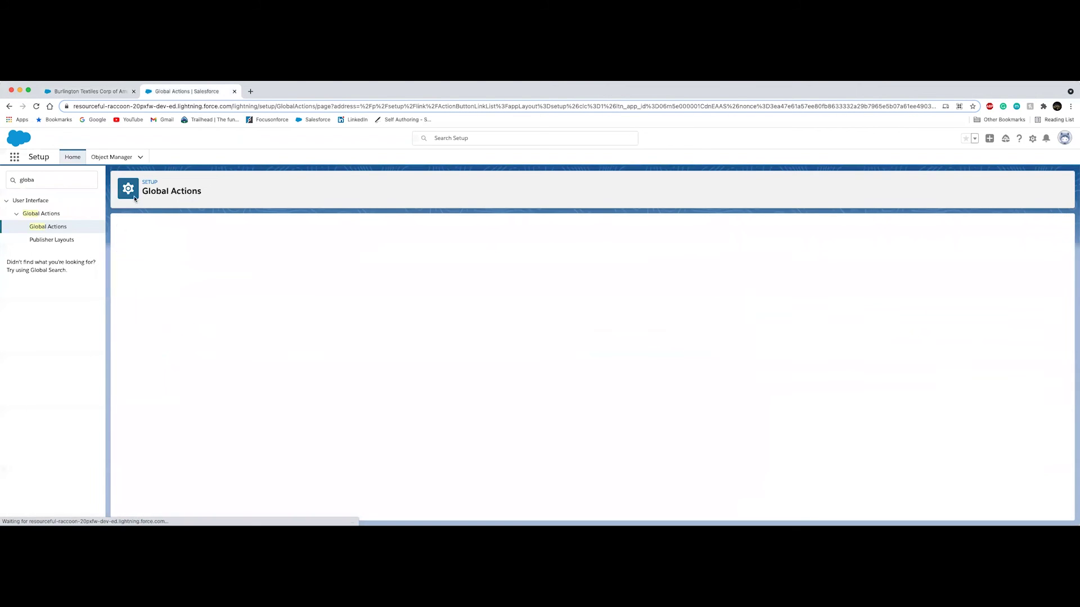
Reload Burlington Textiles, expand the New Task form and try its new Contract Amount field.
{"action": "left_click", "coordinate": [113, 92]}
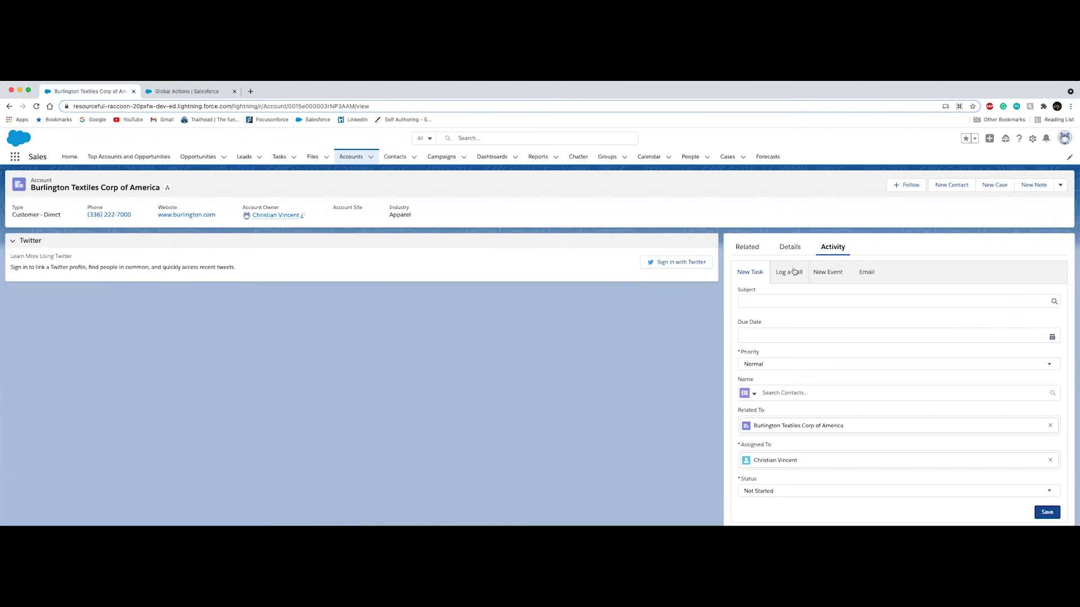
{"action": "left_click", "coordinate": [36, 106]}
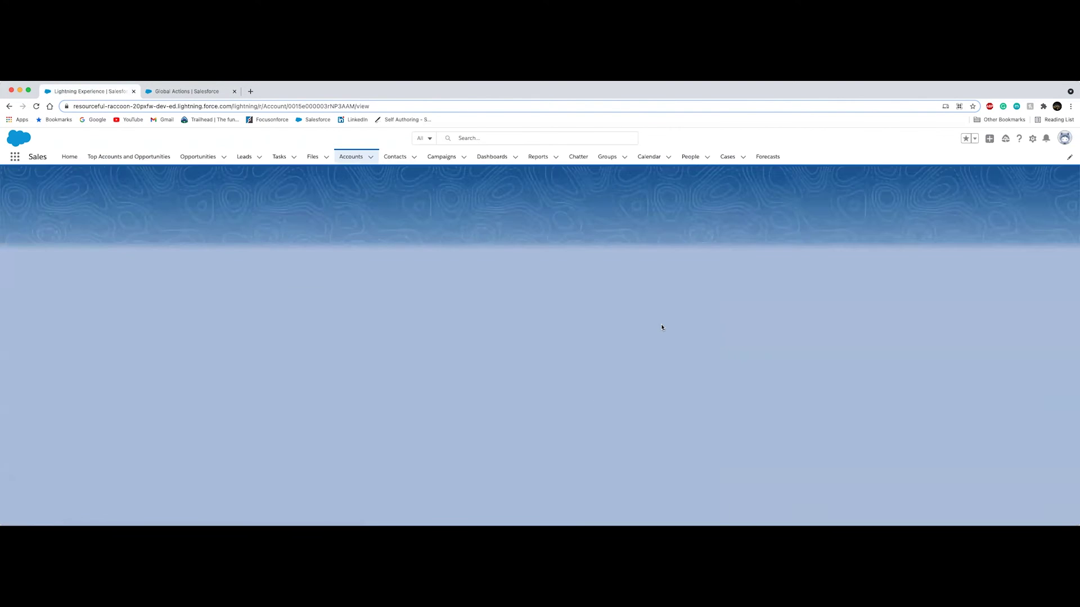
{"action": "left_click", "coordinate": [832, 247]}
{"action": "left_click", "coordinate": [839, 309]}
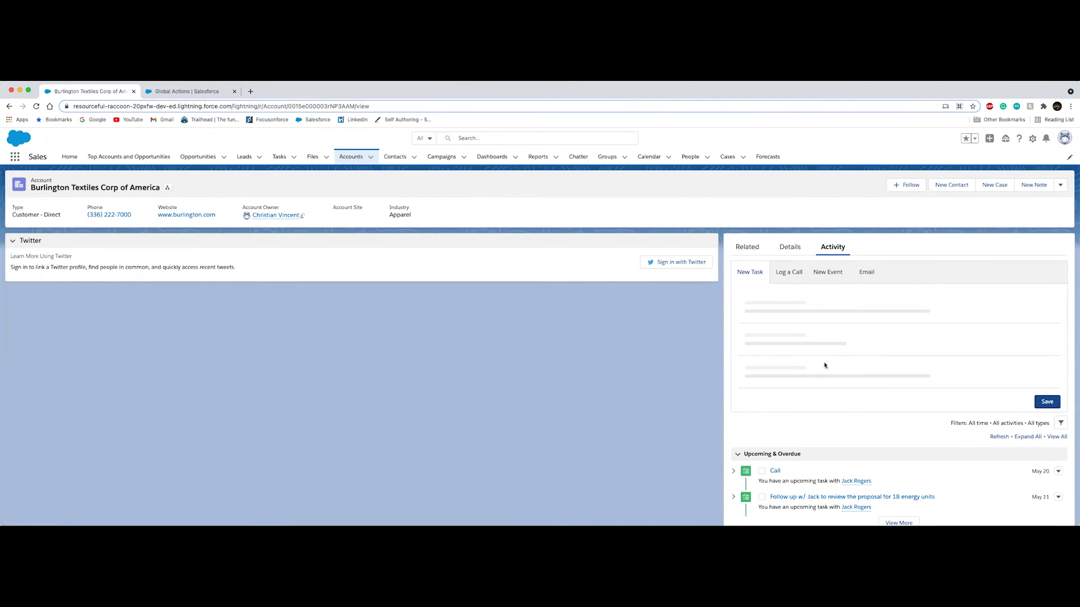
{"action": "scroll", "coordinate": [475, 243], "scroll_direction": "down", "scroll_amount": 1}
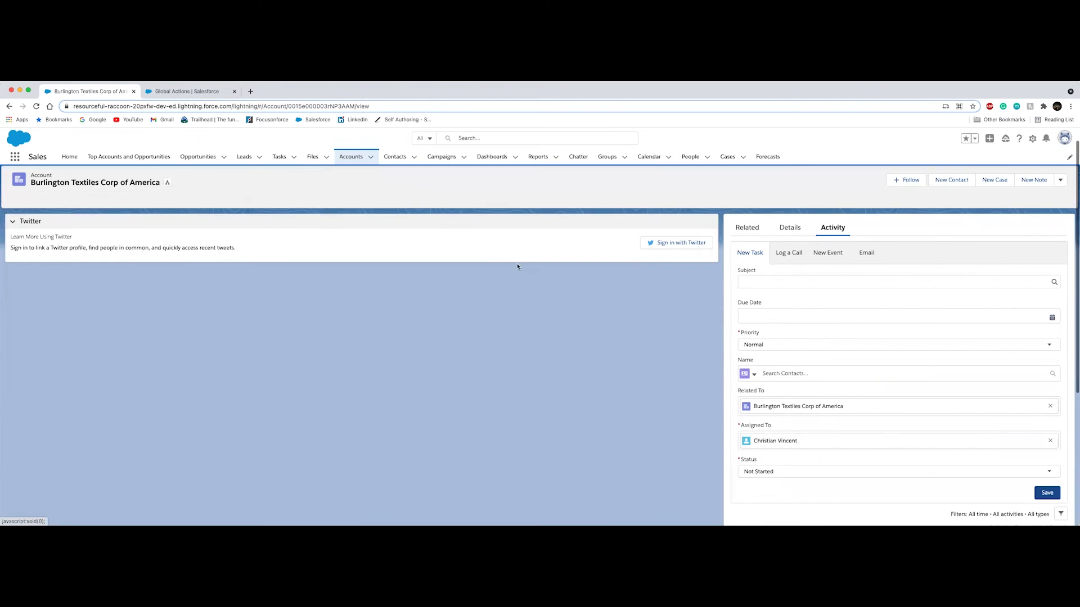
{"action": "left_click", "coordinate": [35, 108]}
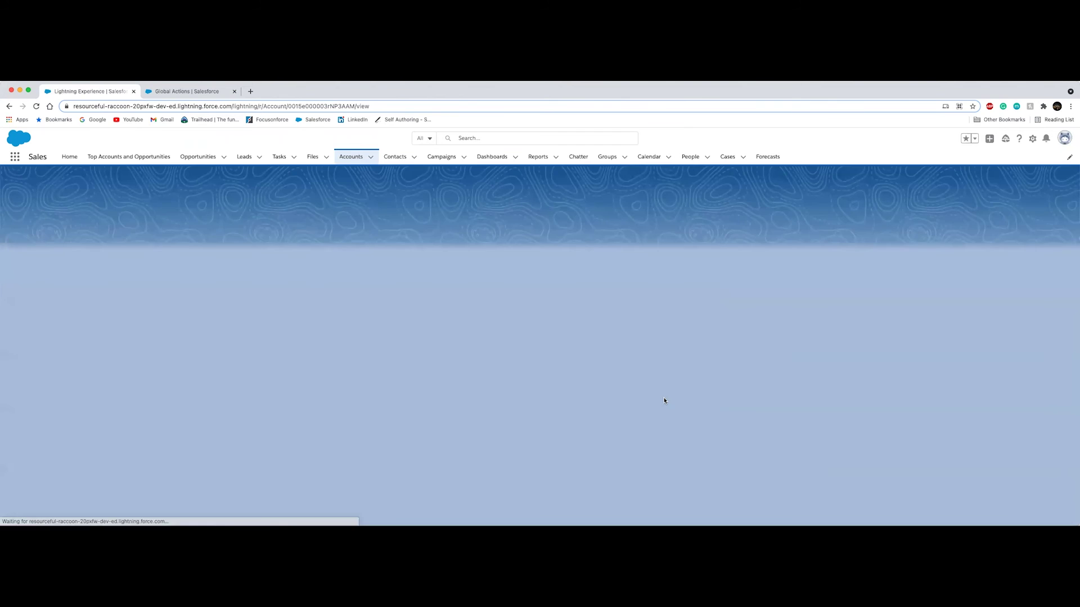
{"action": "left_click", "coordinate": [830, 250]}
{"action": "left_click", "coordinate": [863, 297]}
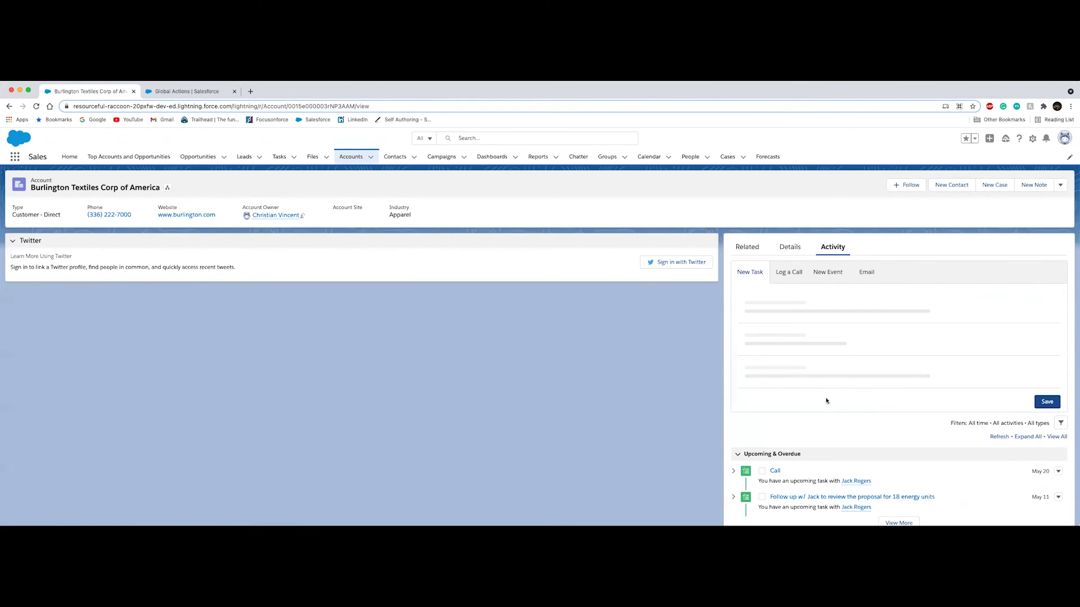
{"action": "scroll", "coordinate": [824, 417], "scroll_direction": "down", "scroll_amount": 2}
{"action": "left_click", "coordinate": [793, 444]}
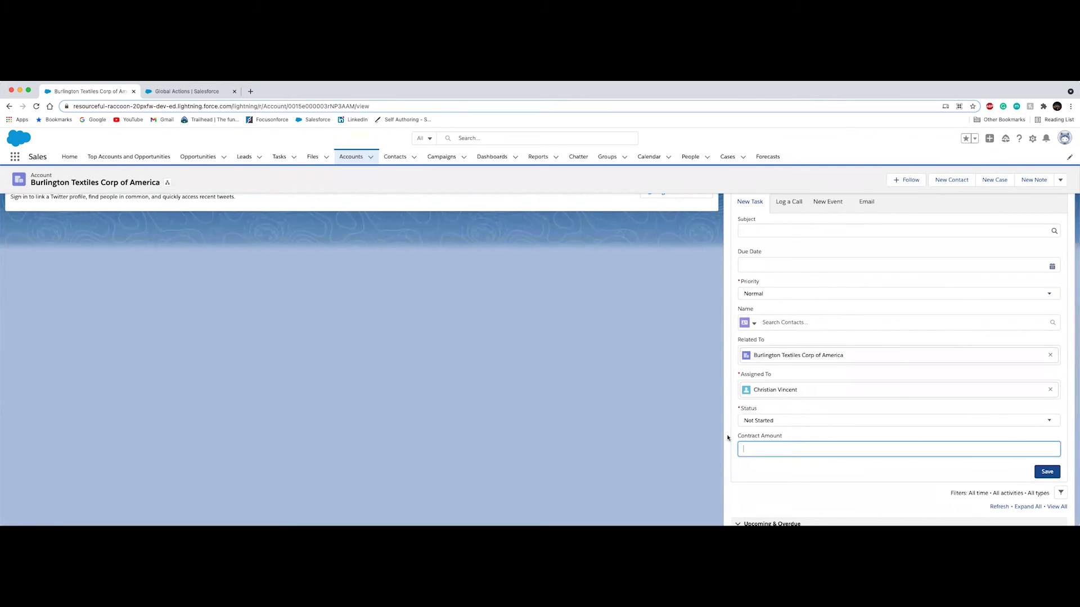
{"action": "scroll", "coordinate": [732, 419], "scroll_direction": "up", "scroll_amount": 1}
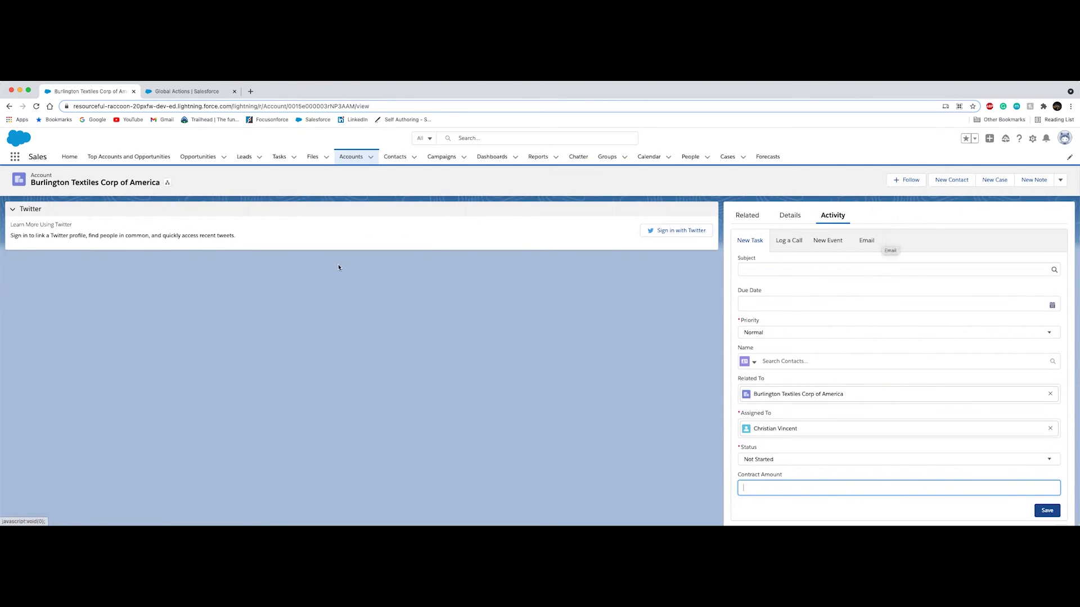
{"action": "scroll", "coordinate": [335, 262], "scroll_direction": "up", "scroll_amount": 1}
Go through Object Manager to Account > Page Layouts and open Account Layout.
{"action": "left_click", "coordinate": [1033, 139]}
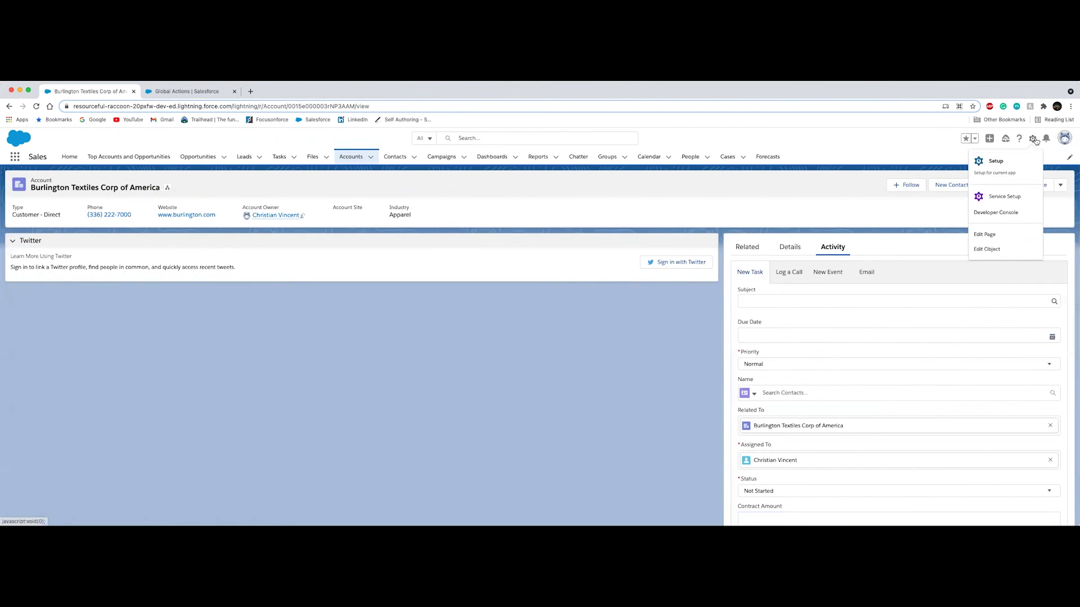
{"action": "left_click", "coordinate": [201, 93]}
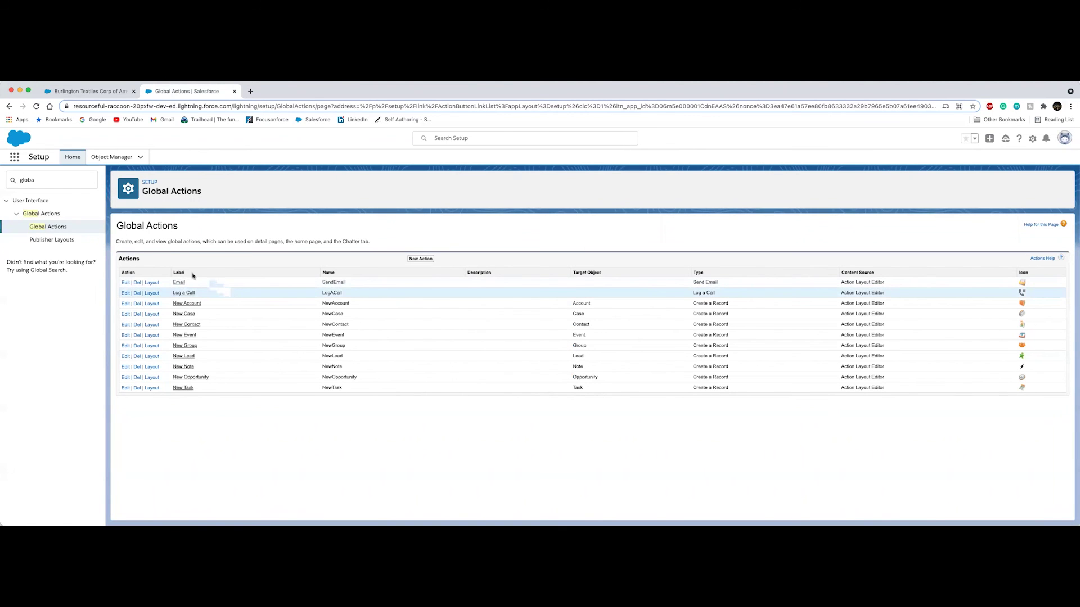
{"action": "left_click", "coordinate": [105, 158]}
{"action": "left_click", "coordinate": [19, 237]}
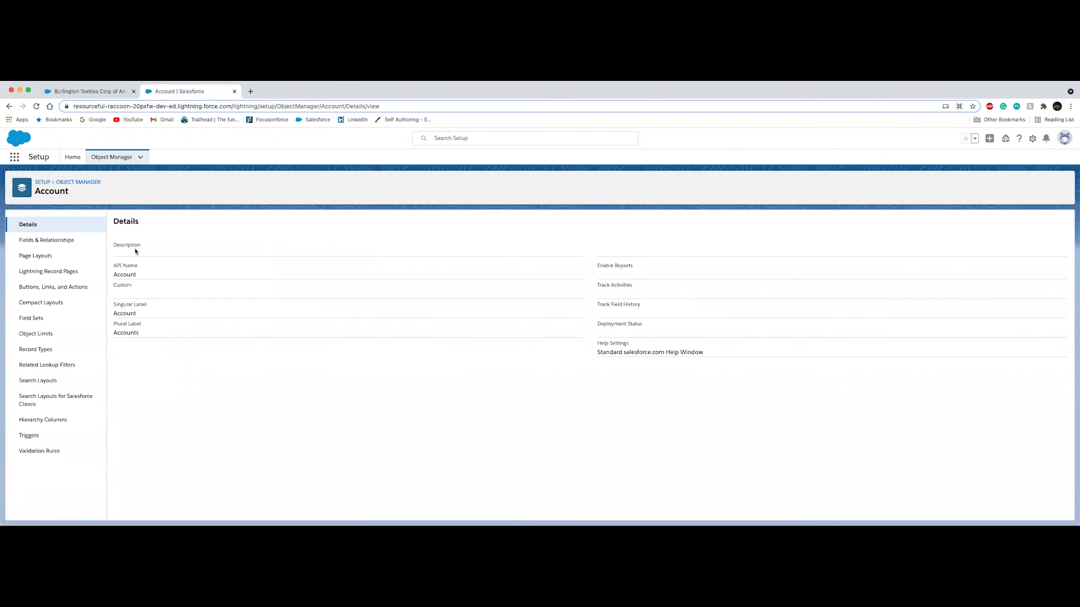
{"action": "left_click", "coordinate": [47, 260]}
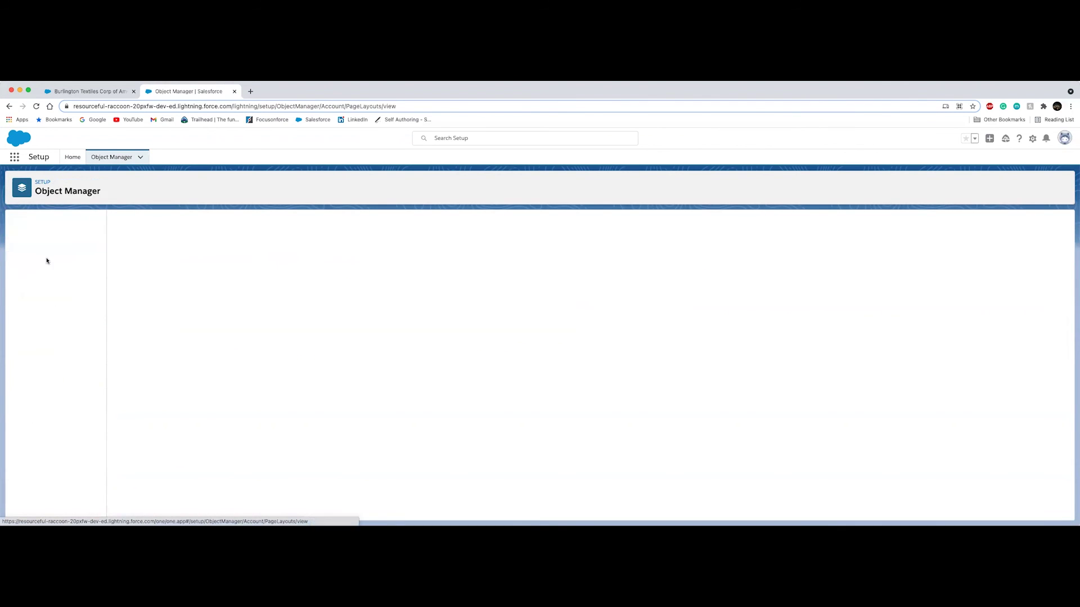
{"action": "left_click", "coordinate": [133, 322]}
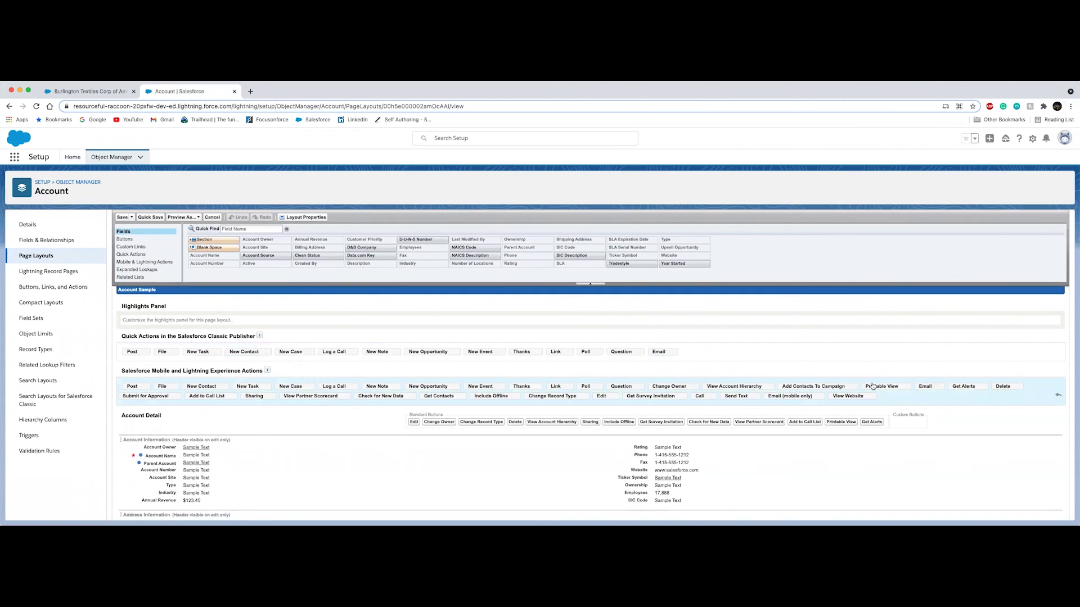
Drag Email out of the Lightning Experience actions, compare against the account record, and save.
{"action": "left_click_drag", "start_coordinate": [930, 389], "coordinate": [788, 273]}
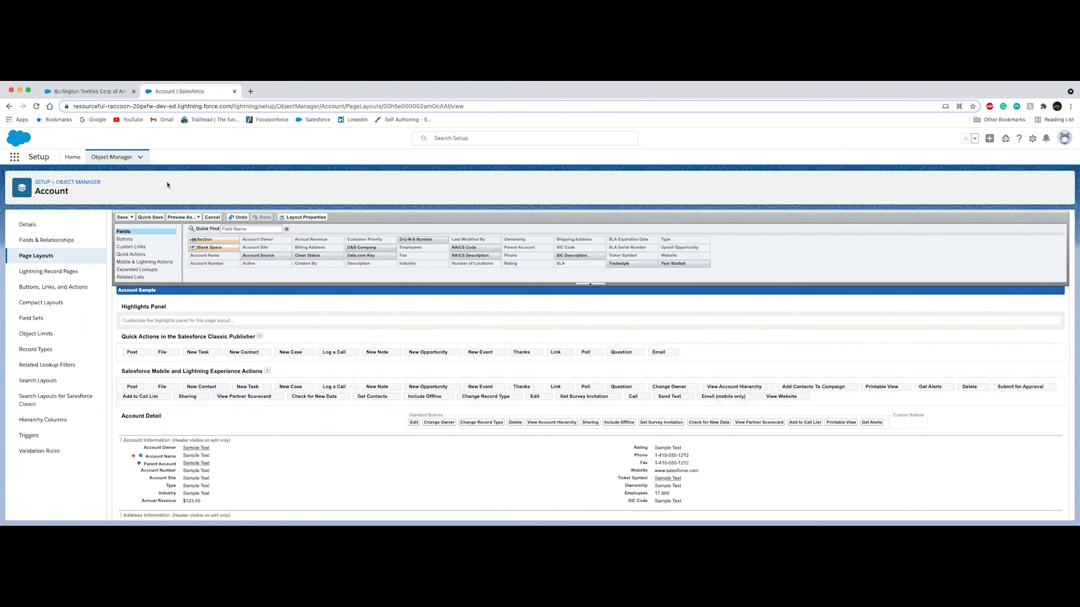
{"action": "left_click", "coordinate": [107, 93]}
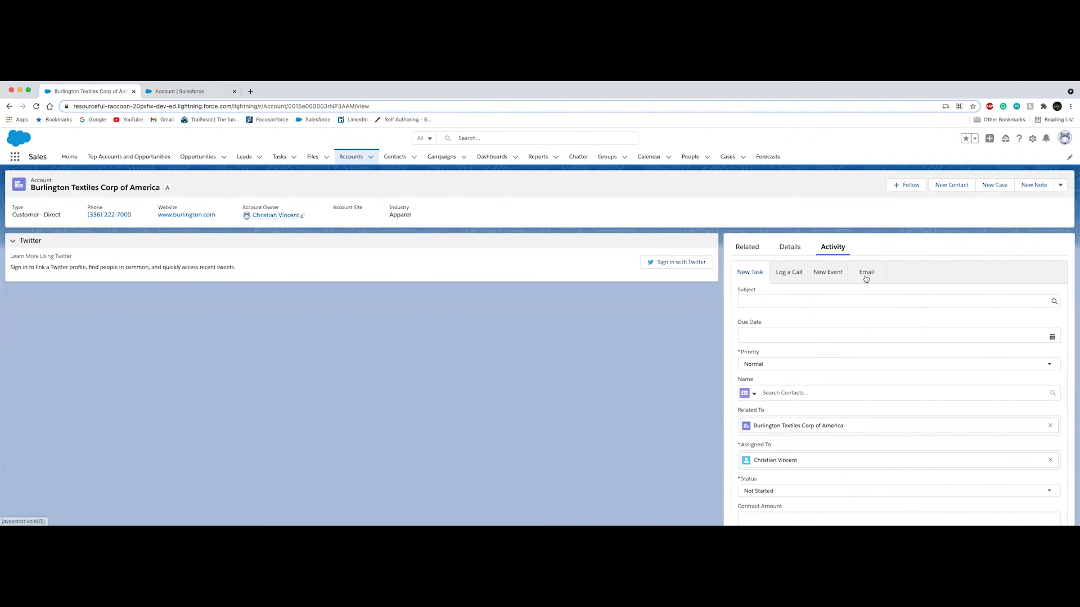
{"action": "left_click", "coordinate": [238, 86]}
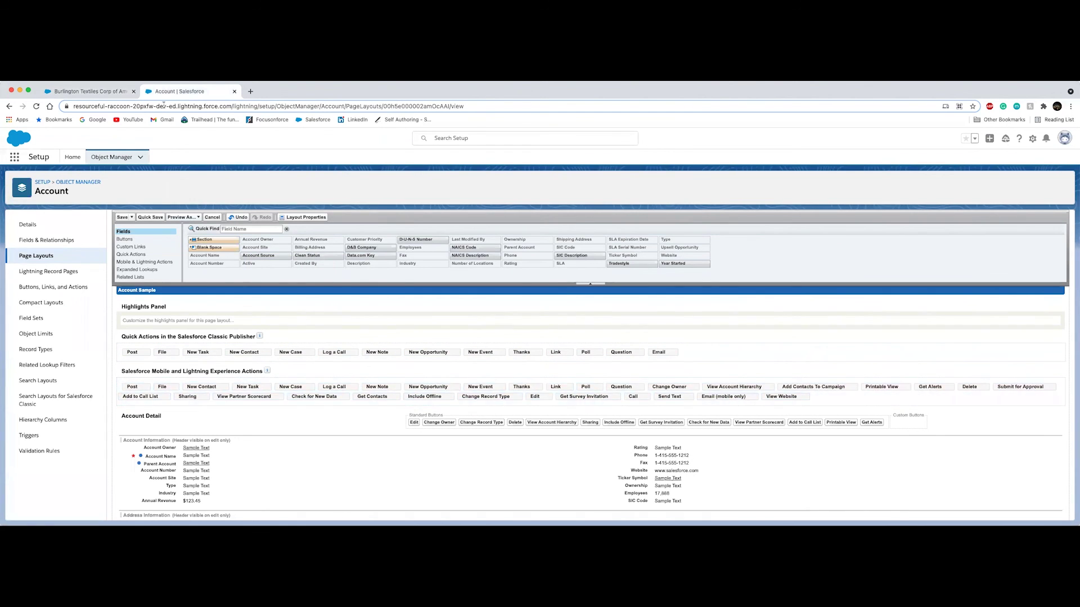
{"action": "left_click", "coordinate": [112, 93]}
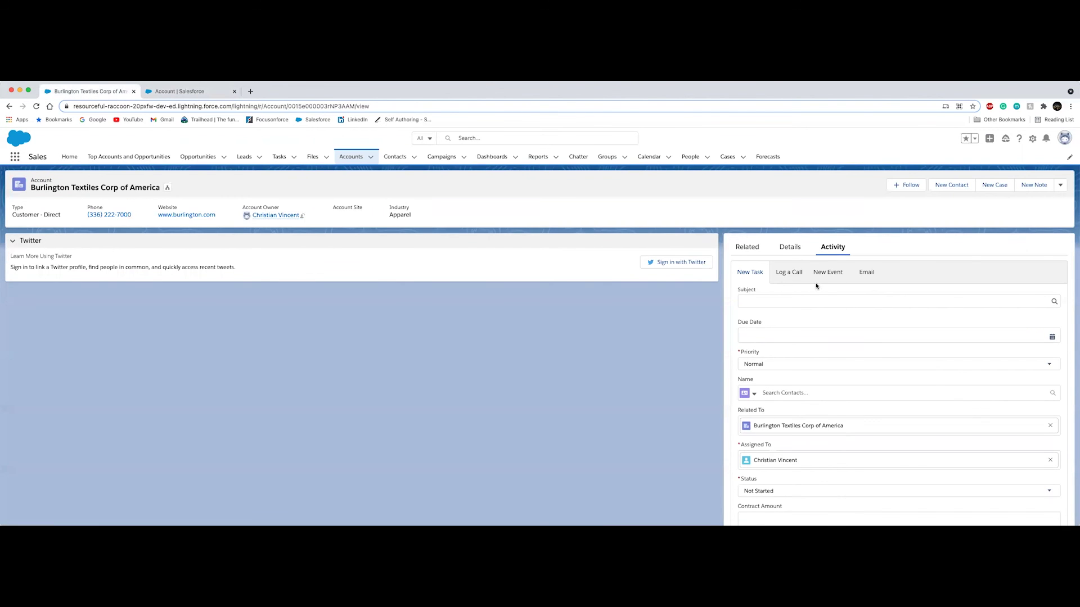
{"action": "left_click", "coordinate": [186, 93]}
{"action": "left_click", "coordinate": [90, 91]}
{"action": "left_click", "coordinate": [217, 93]}
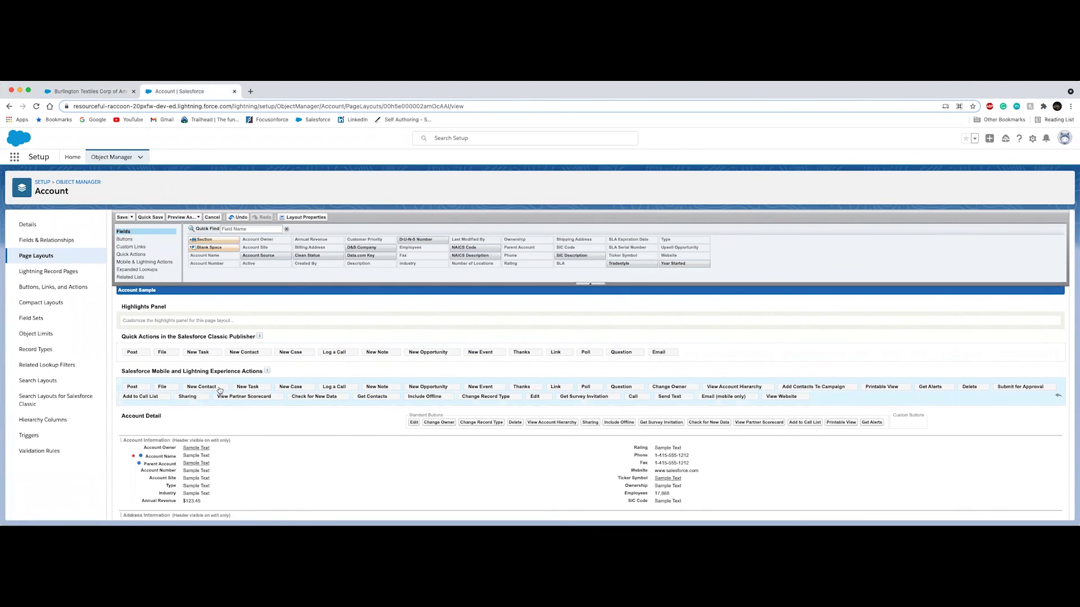
{"action": "left_click", "coordinate": [98, 92]}
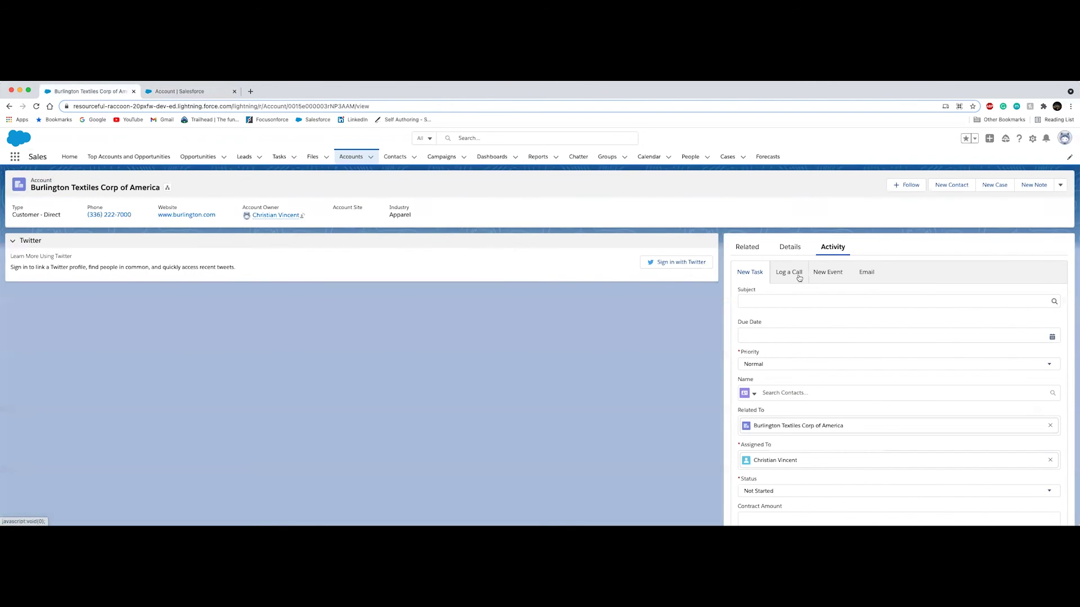
{"action": "left_click", "coordinate": [210, 95]}
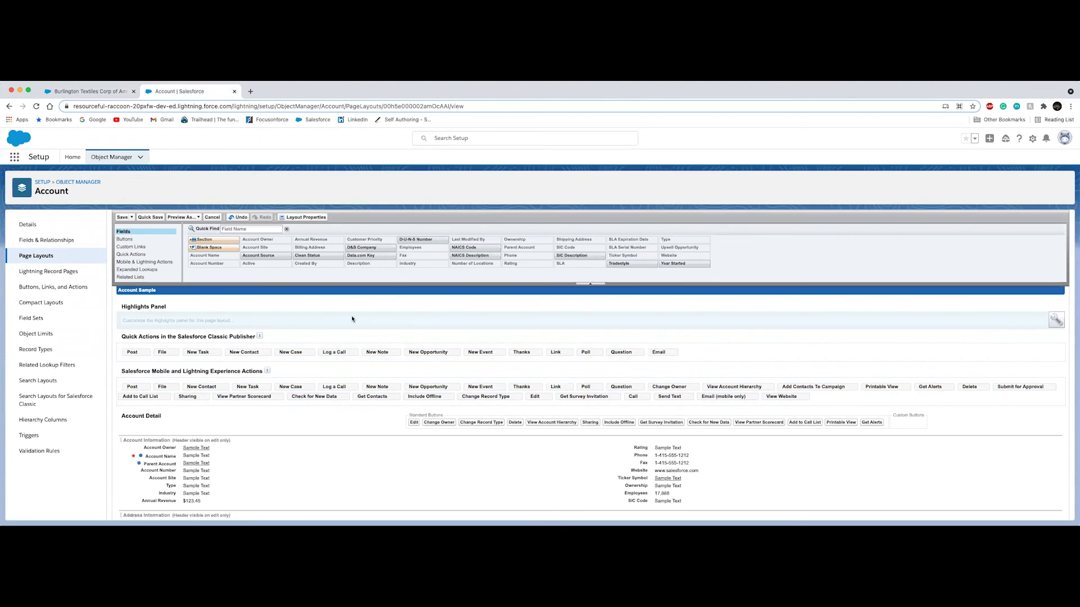
{"action": "left_click", "coordinate": [122, 217]}
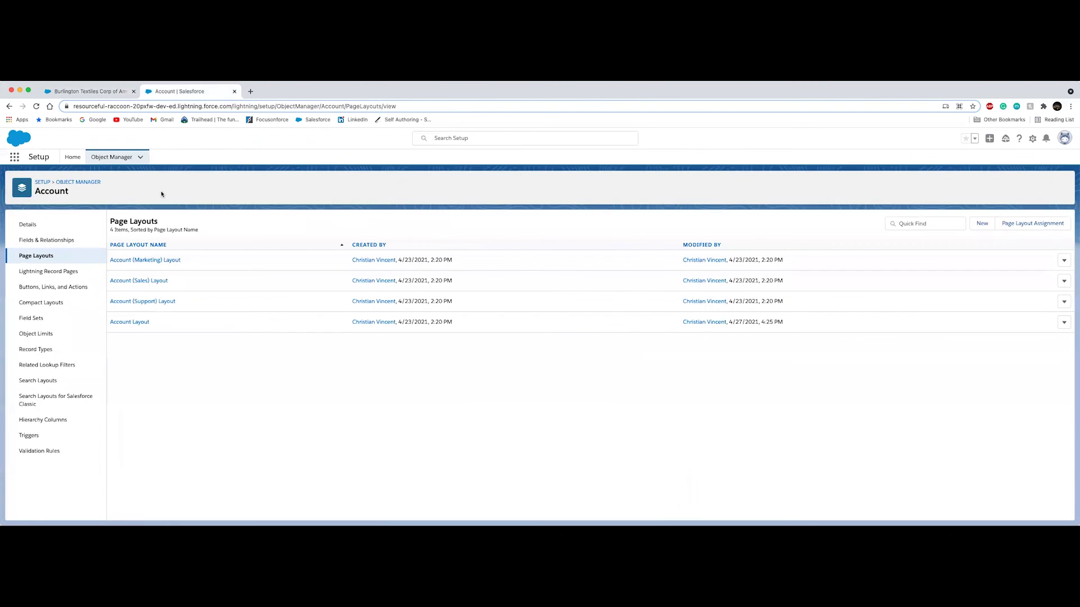
Refresh the Burlington Textiles account and confirm its Activity panel shows only New Task, Log a Call and New Event.
{"action": "left_click", "coordinate": [87, 91]}
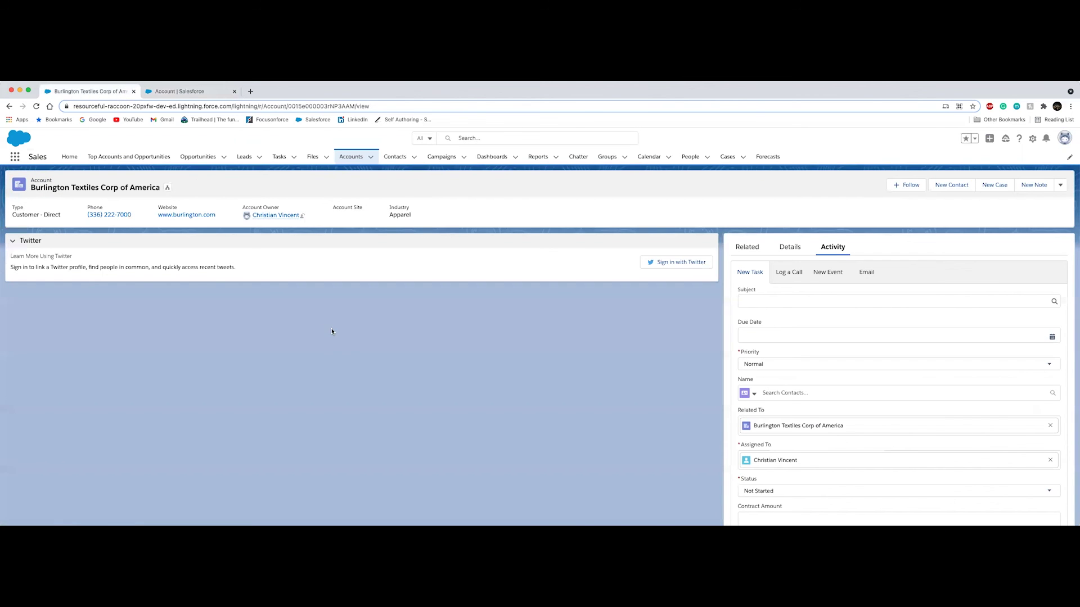
{"action": "left_click", "coordinate": [36, 106]}
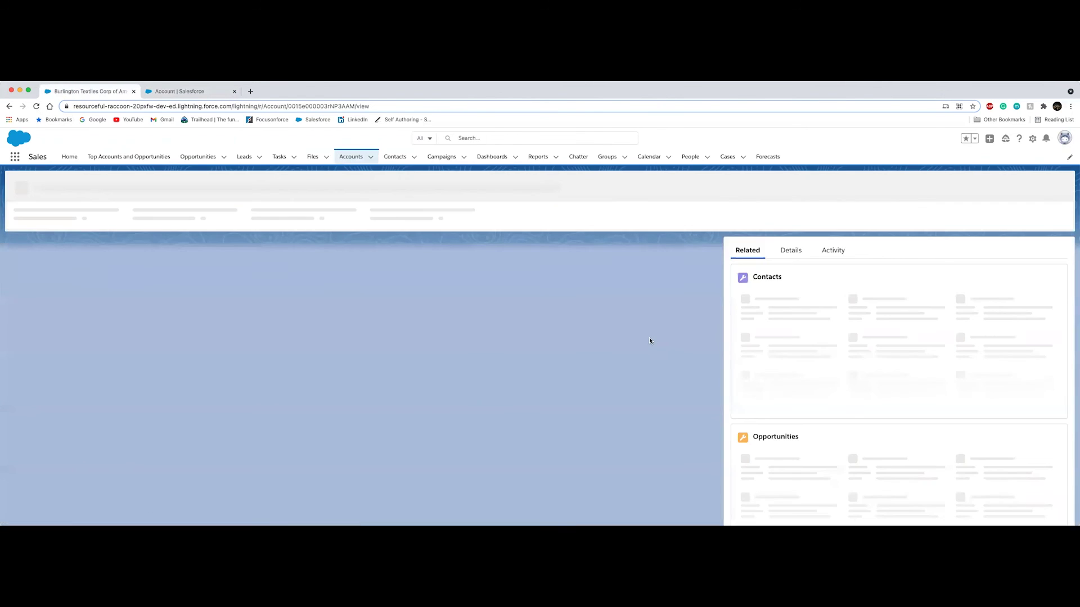
{"action": "left_click", "coordinate": [832, 246]}
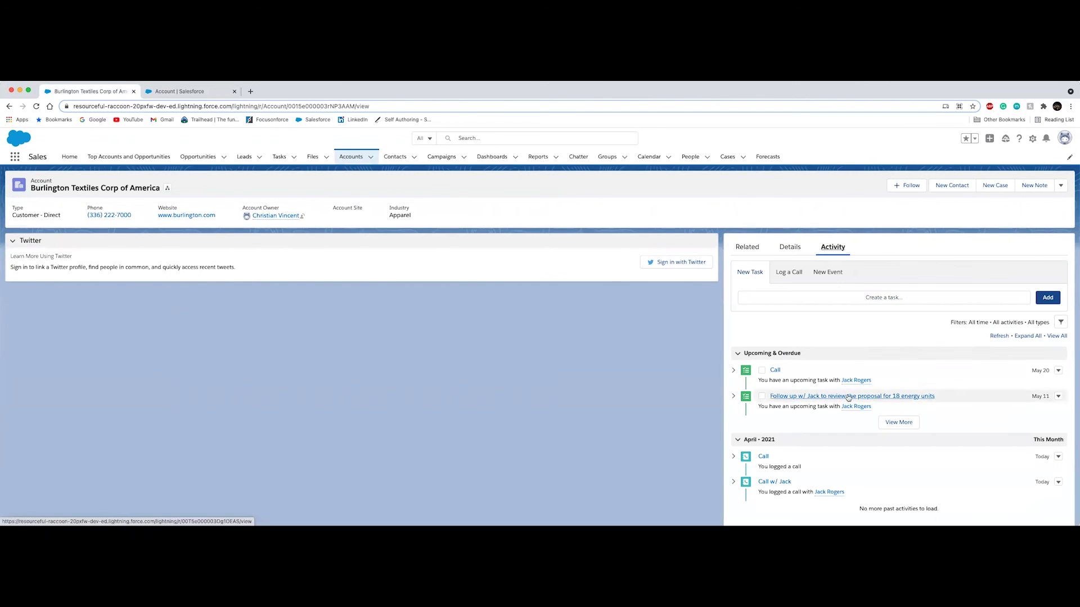